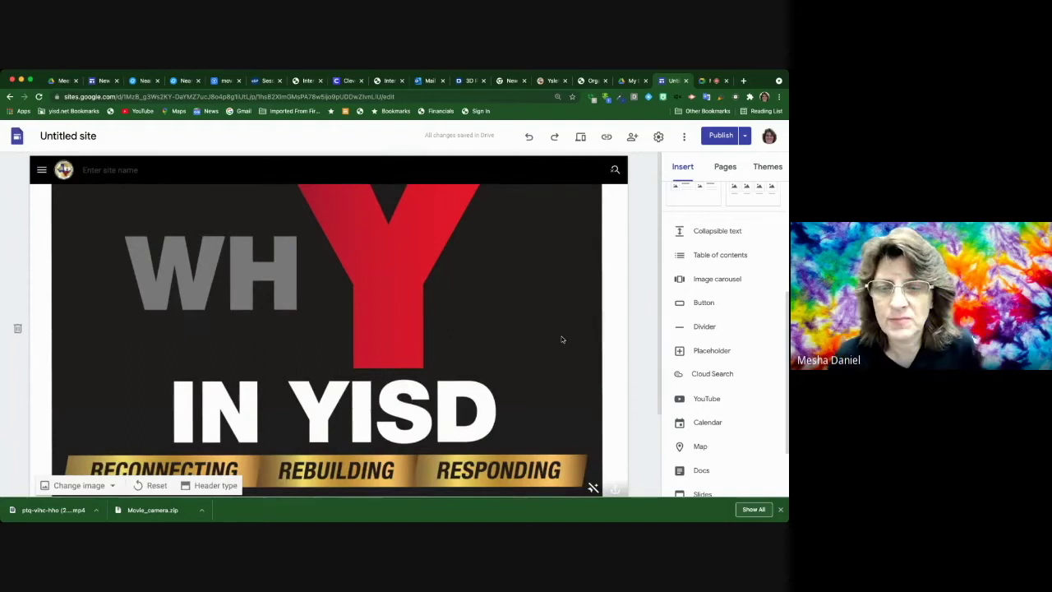
{"action": "scroll", "coordinate": [562, 340], "scroll_direction": "down", "scroll_amount": 3}
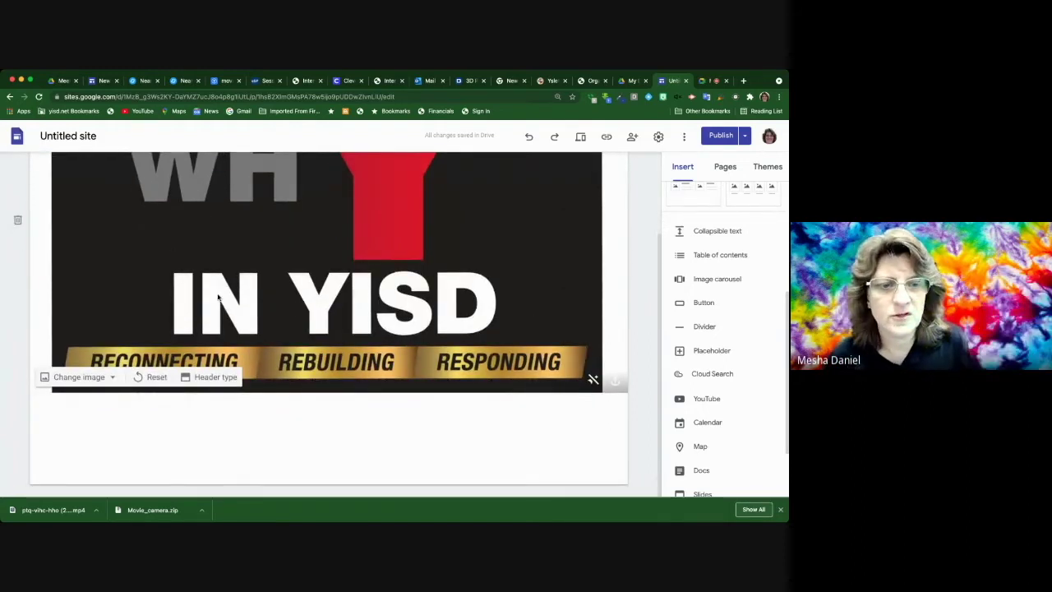
{"action": "left_click", "coordinate": [215, 377]}
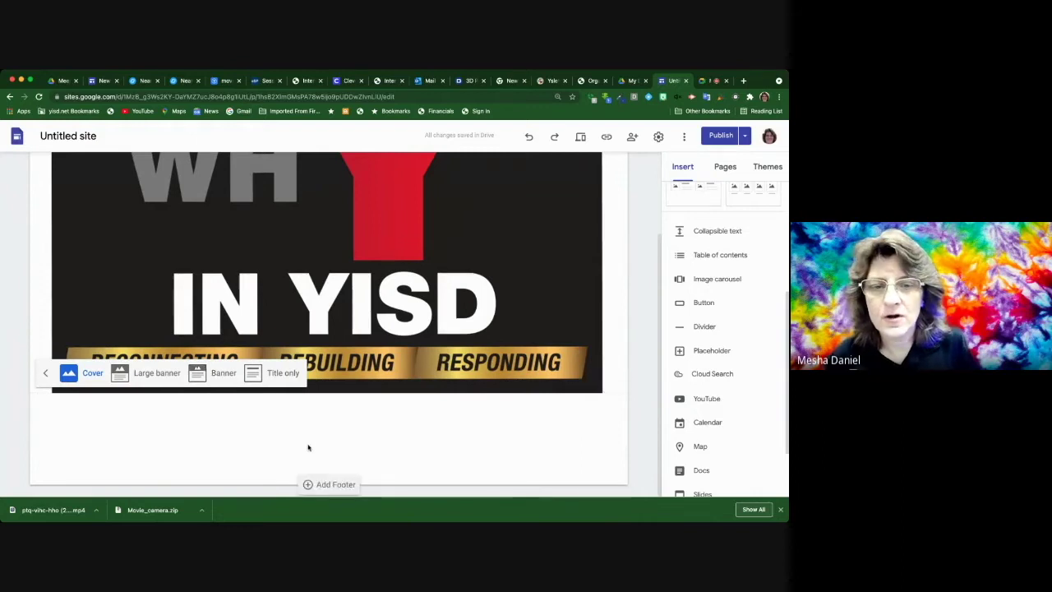
{"action": "scroll", "coordinate": [346, 418], "scroll_direction": "up", "scroll_amount": 3}
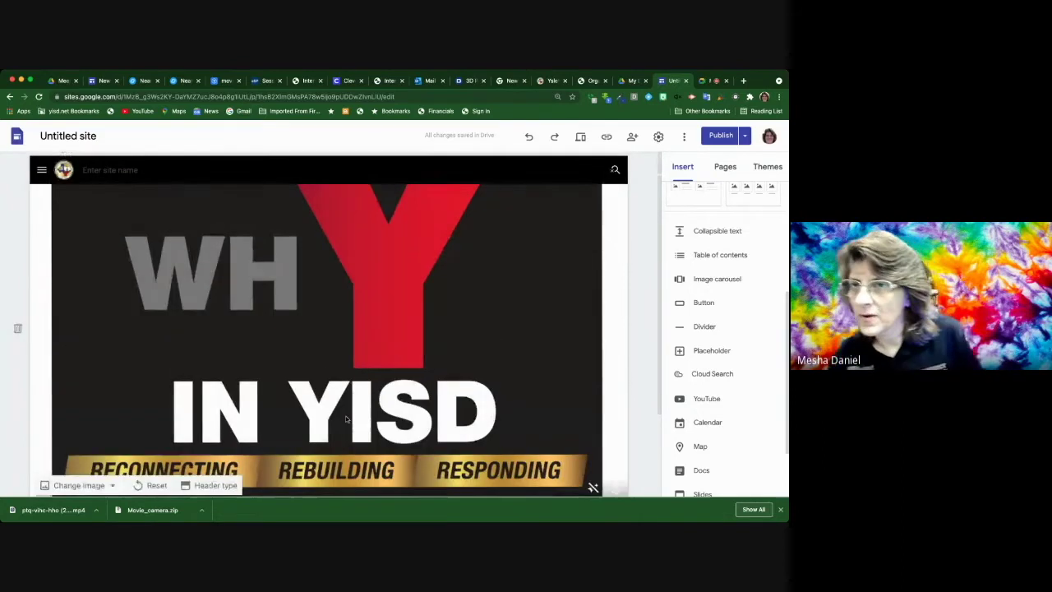
Start an image carousel below the header and upload the two shark photos to it.
{"action": "scroll", "coordinate": [346, 419], "scroll_direction": "down", "scroll_amount": 2}
{"action": "scroll", "coordinate": [346, 418], "scroll_direction": "down", "scroll_amount": 1}
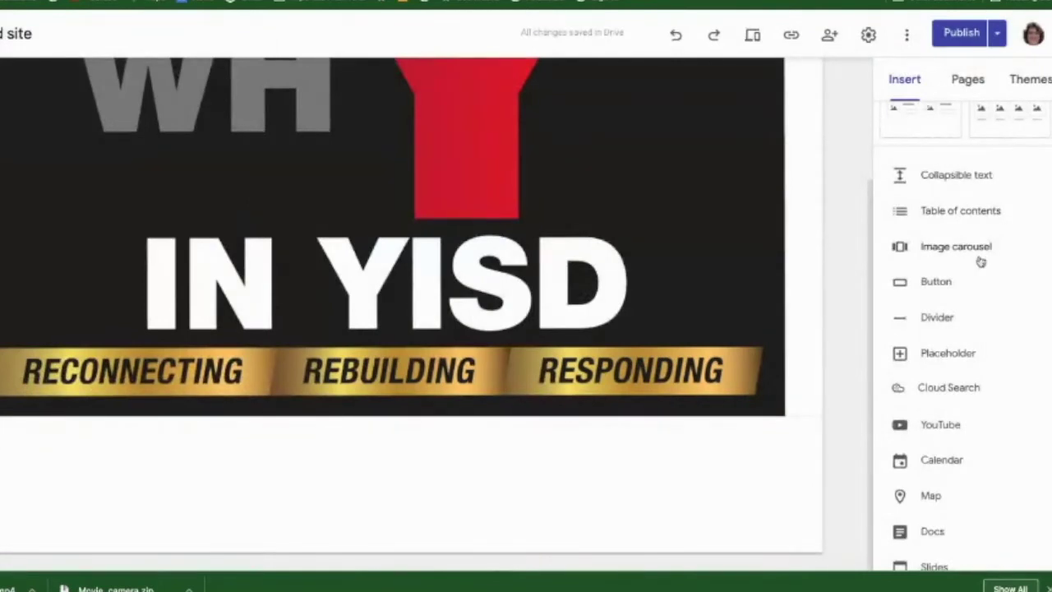
{"action": "left_click", "coordinate": [953, 252]}
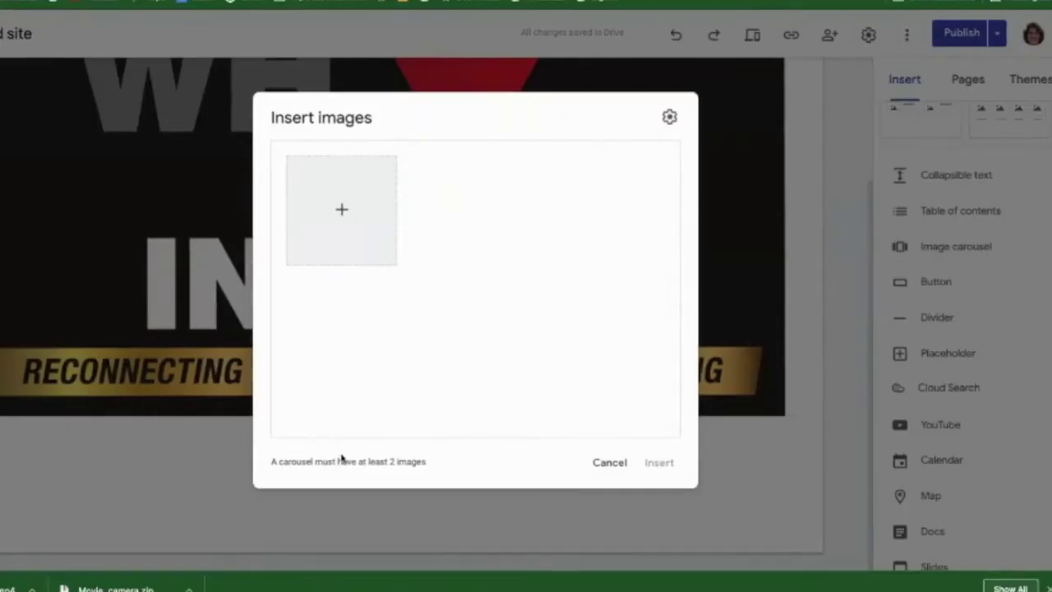
{"action": "left_click", "coordinate": [342, 213]}
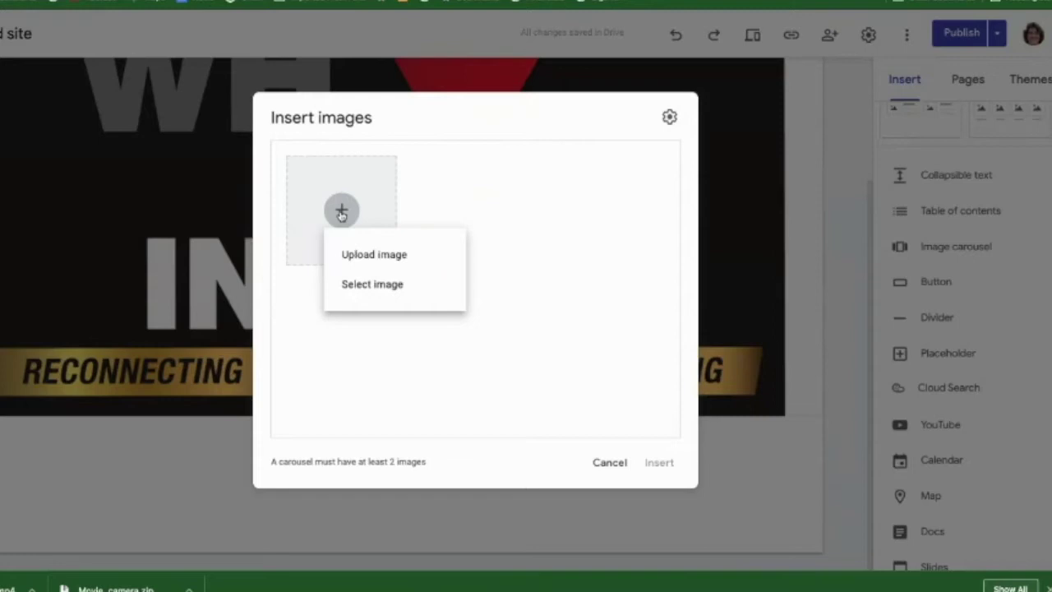
{"action": "left_click", "coordinate": [363, 256]}
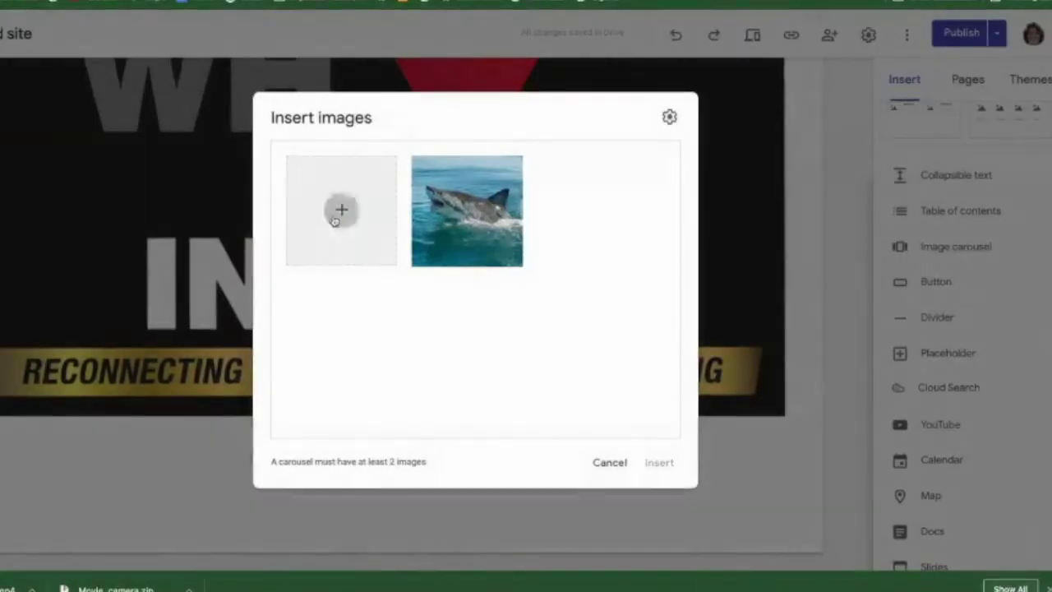
{"action": "left_click", "coordinate": [336, 215]}
{"action": "left_click", "coordinate": [354, 253]}
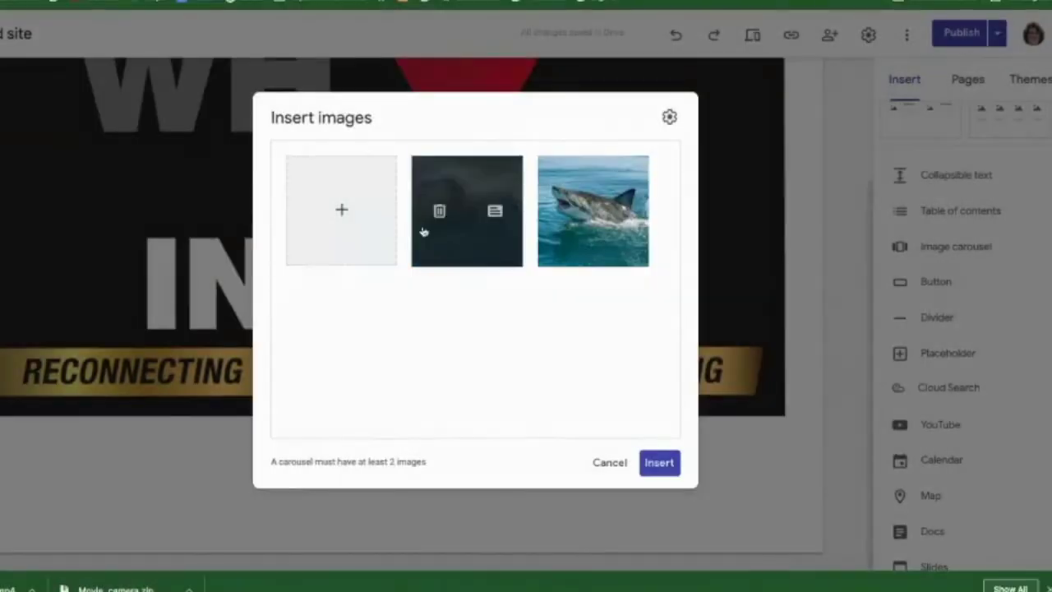
Upload the cat, donkey and screaming emoji images as well, and insert the carousel into the page.
{"action": "left_click", "coordinate": [343, 209]}
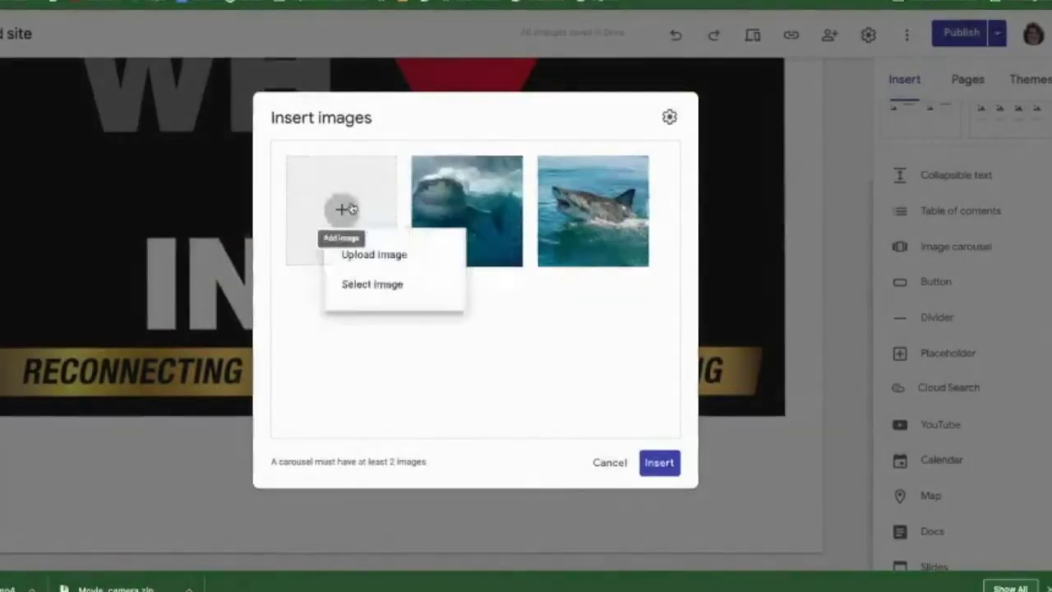
{"action": "left_click", "coordinate": [376, 255]}
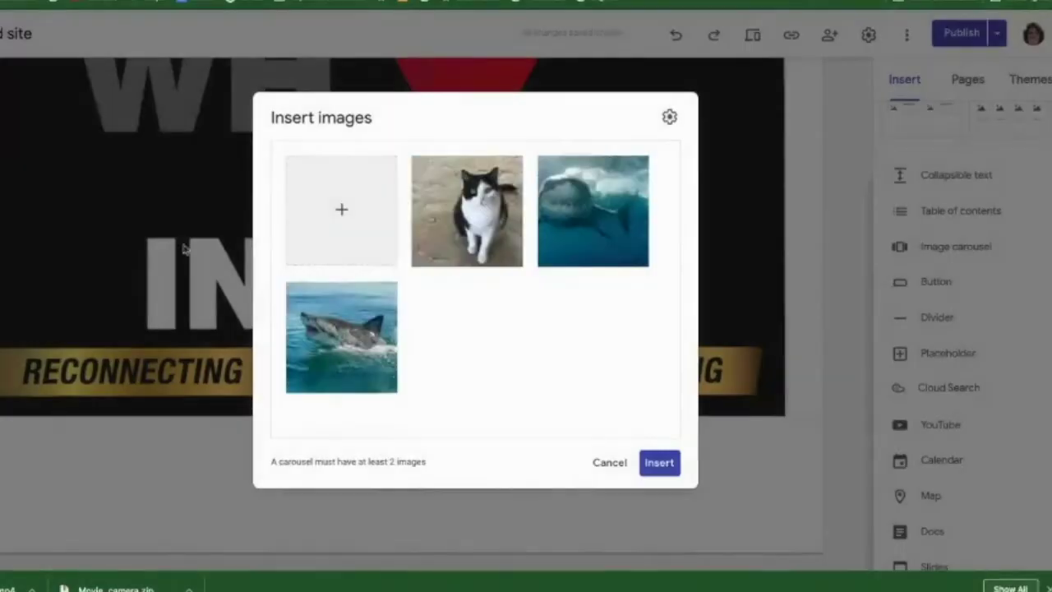
{"action": "left_click", "coordinate": [344, 210]}
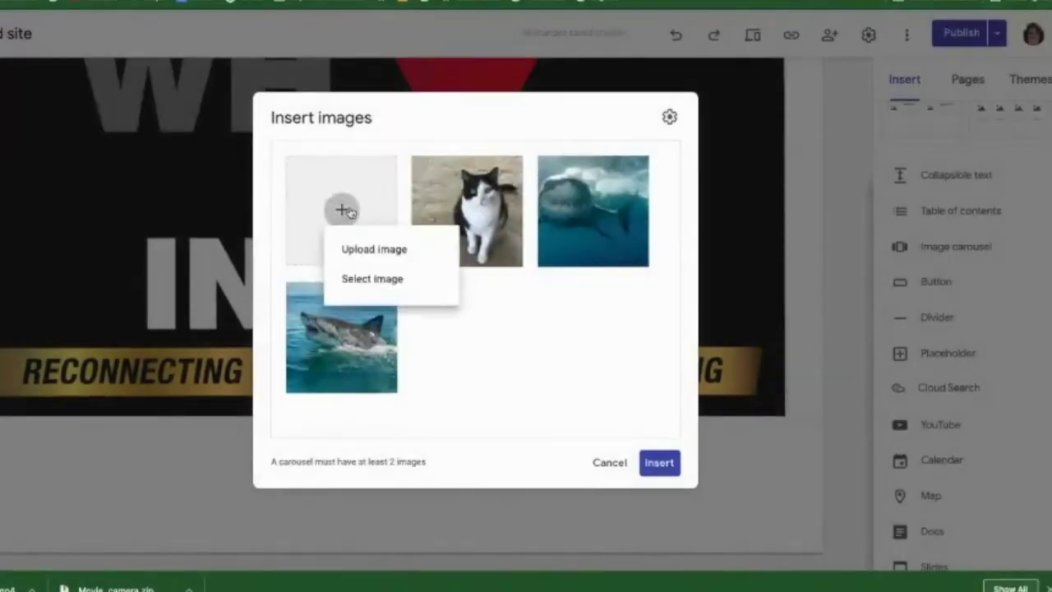
{"action": "left_click", "coordinate": [357, 250]}
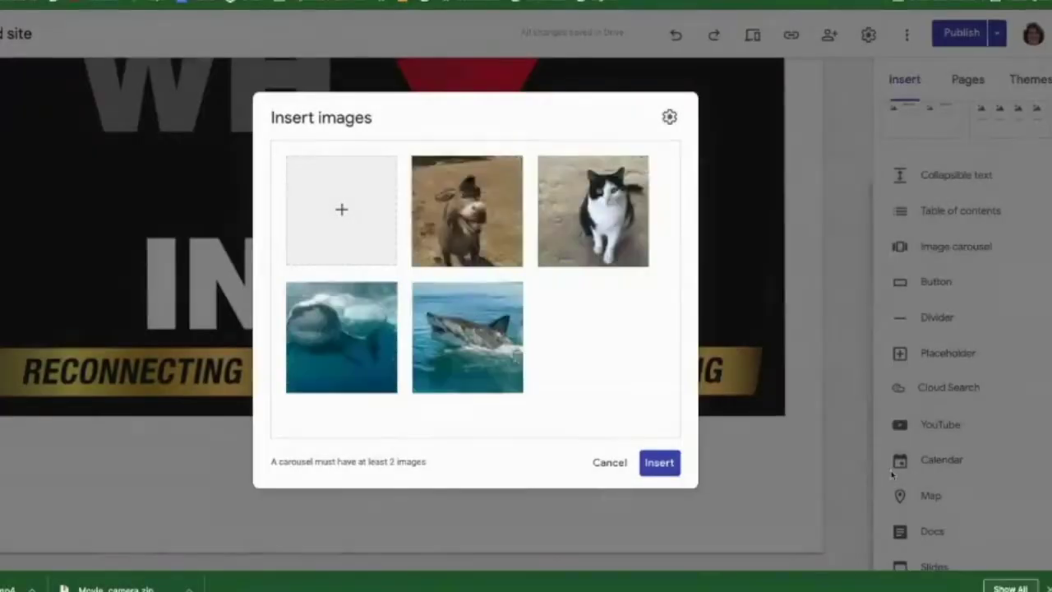
{"action": "left_click", "coordinate": [341, 208]}
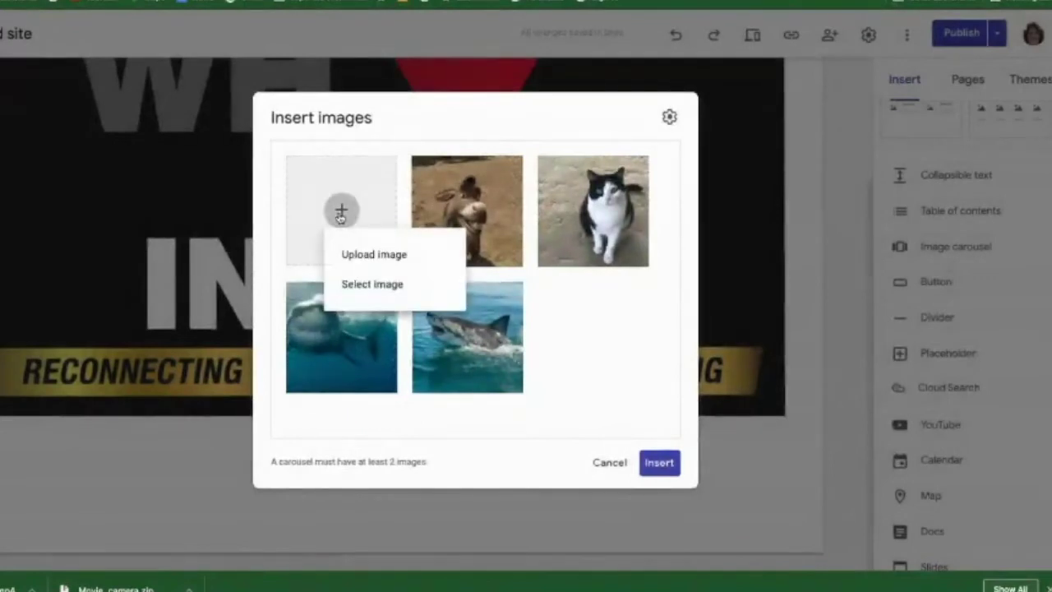
{"action": "left_click", "coordinate": [367, 256]}
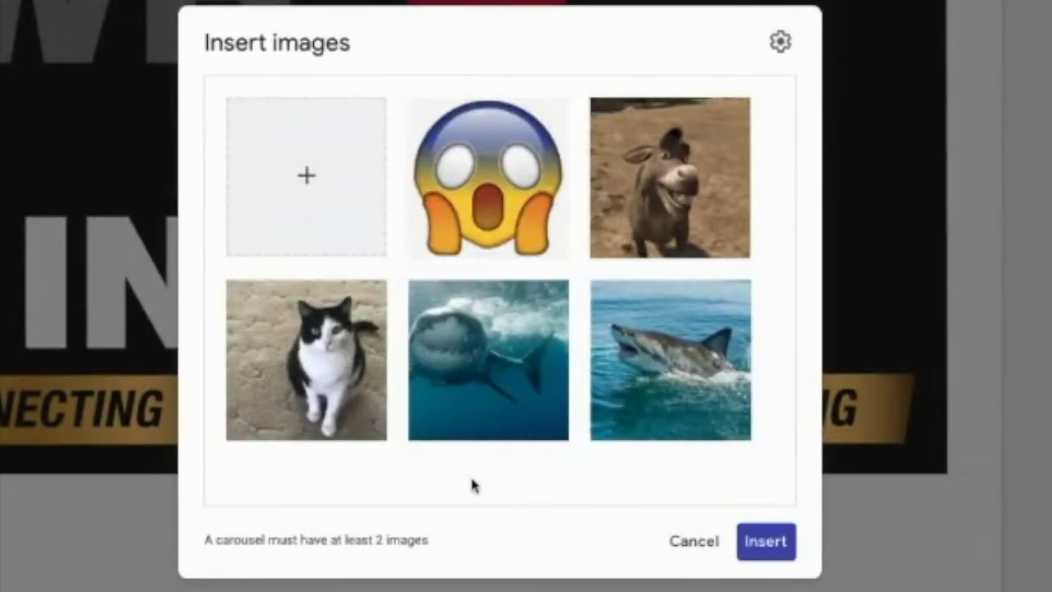
{"action": "left_click", "coordinate": [766, 541]}
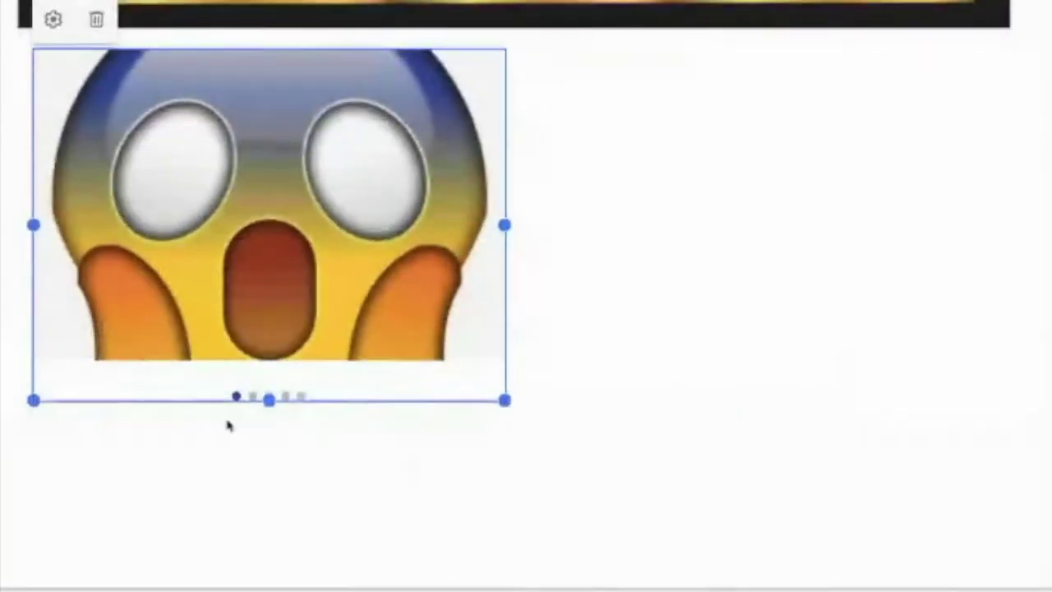
Make the carousel taller so the whole emoji image fits, and centre it horizontally on the page.
{"action": "left_click_drag", "start_coordinate": [269, 399], "coordinate": [258, 564]}
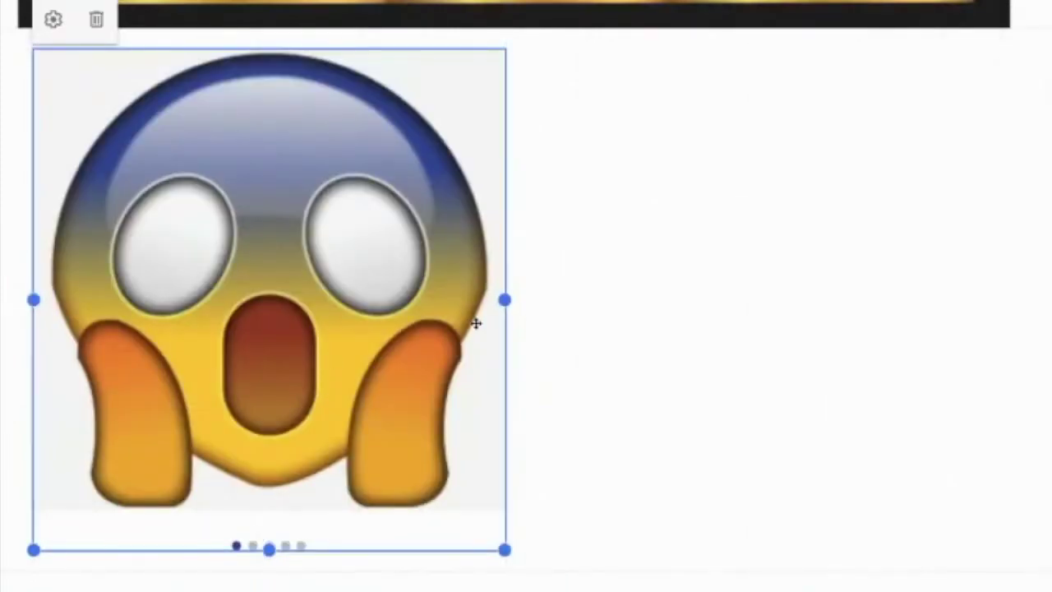
{"action": "left_click", "coordinate": [662, 305]}
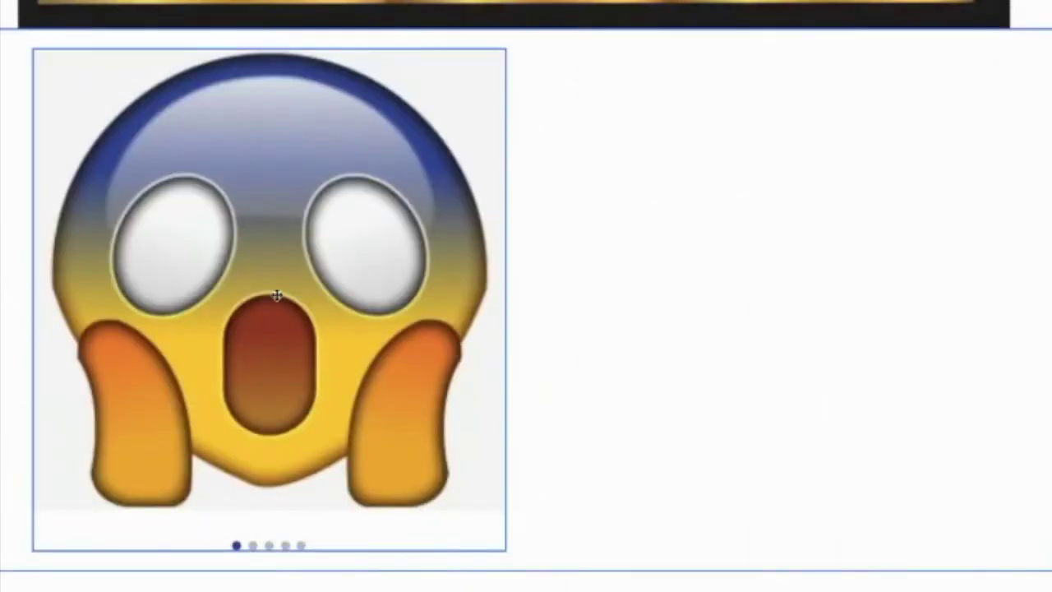
{"action": "left_click_drag", "start_coordinate": [277, 296], "coordinate": [526, 302]}
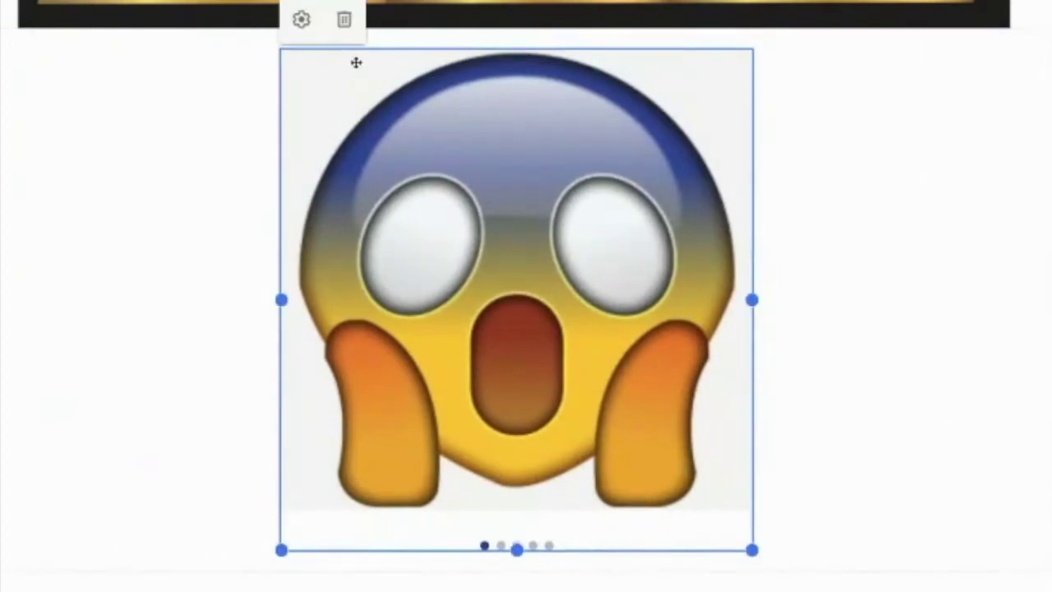
Turn on Auto start for the carousel with a Slow transition speed and update it.
{"action": "left_click", "coordinate": [301, 23]}
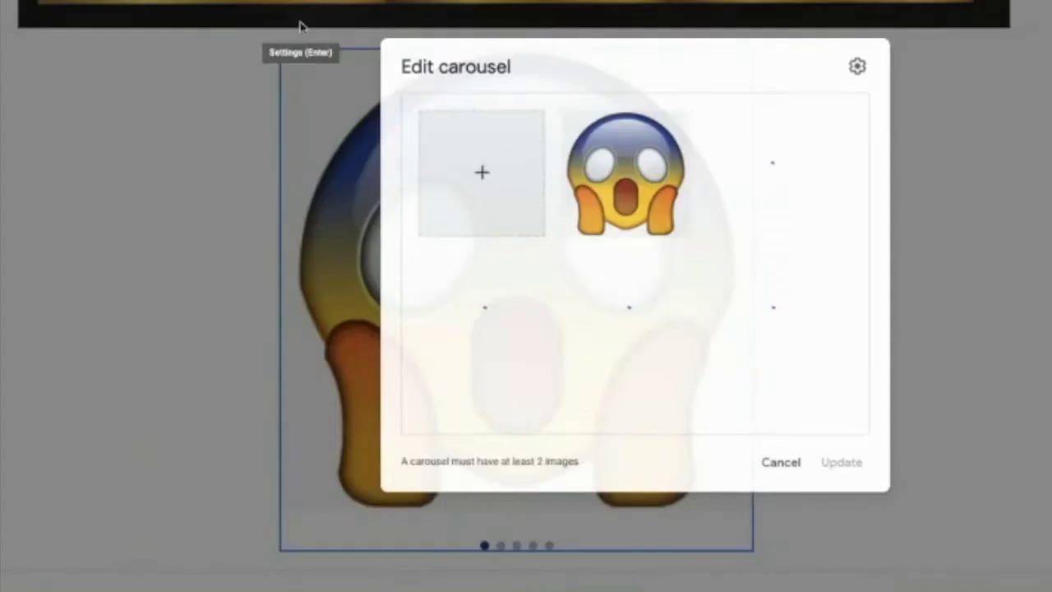
{"action": "mouse_move", "coordinate": [609, 116]}
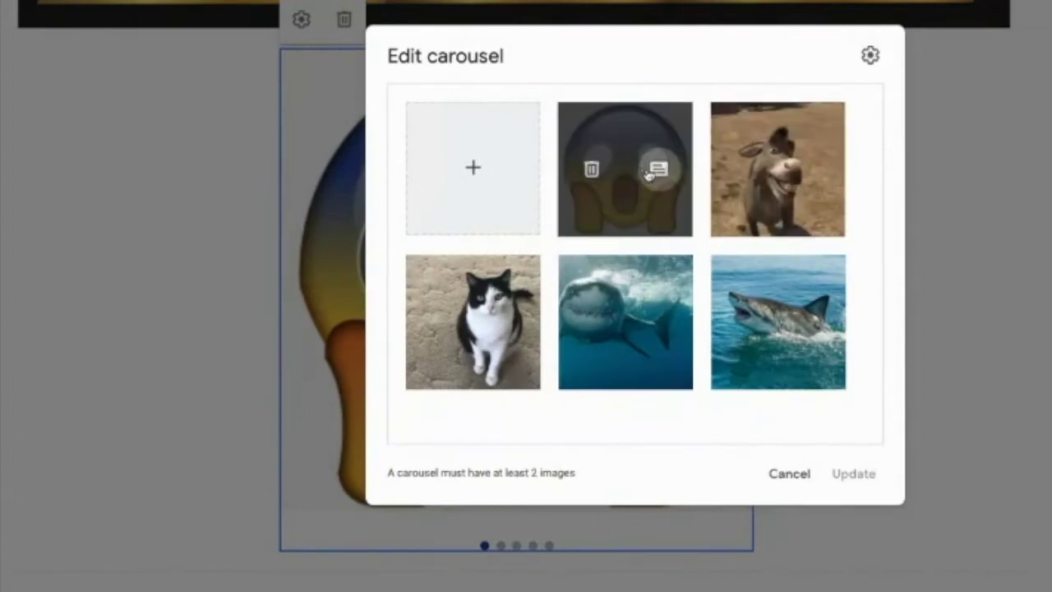
{"action": "left_click", "coordinate": [871, 56]}
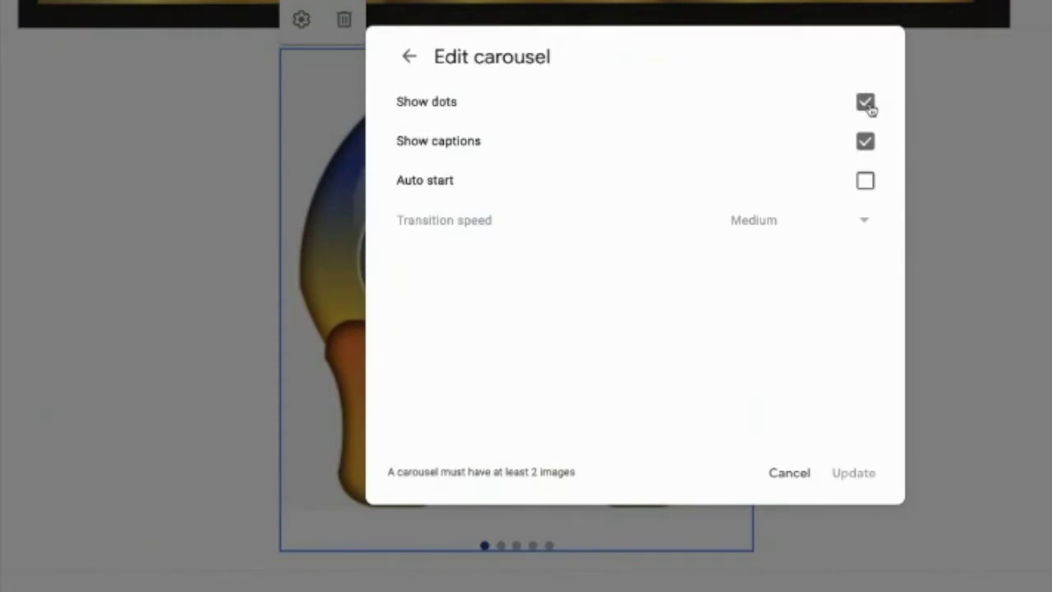
{"action": "left_click", "coordinate": [865, 182]}
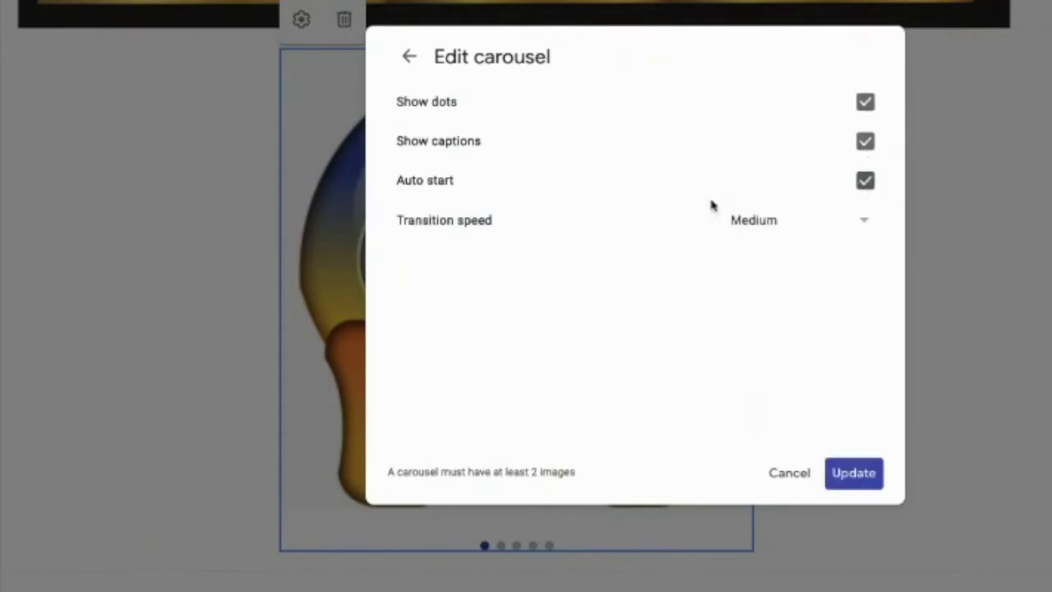
{"action": "left_click", "coordinate": [756, 222]}
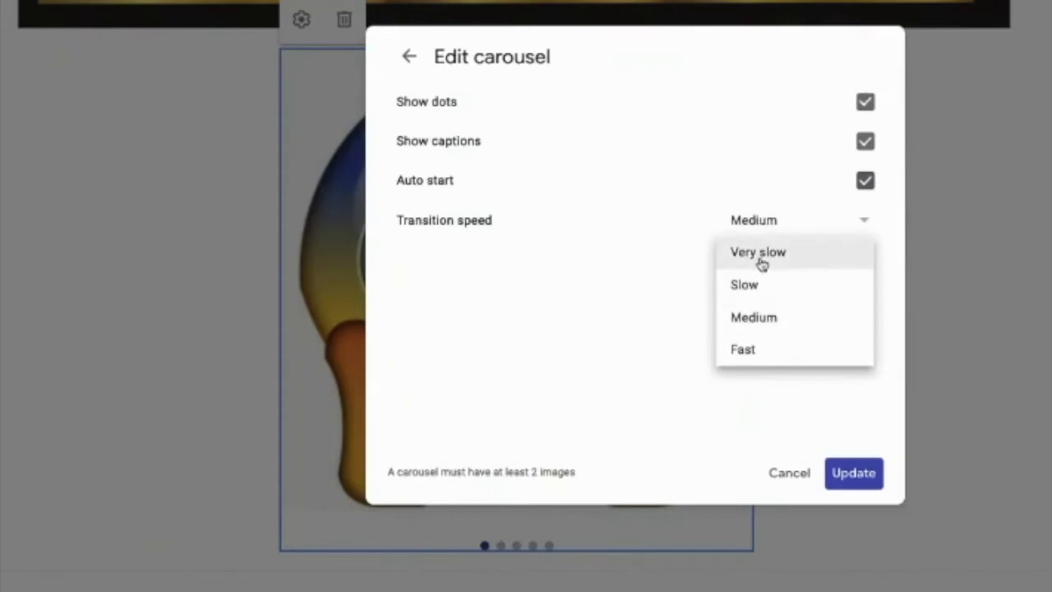
{"action": "left_click", "coordinate": [746, 284]}
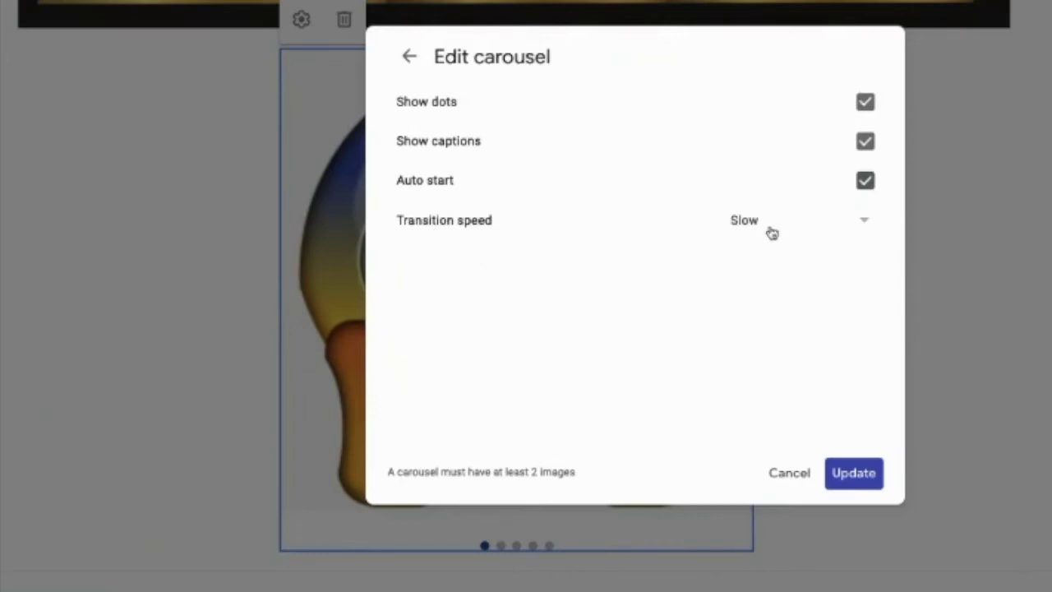
{"action": "left_click", "coordinate": [847, 472]}
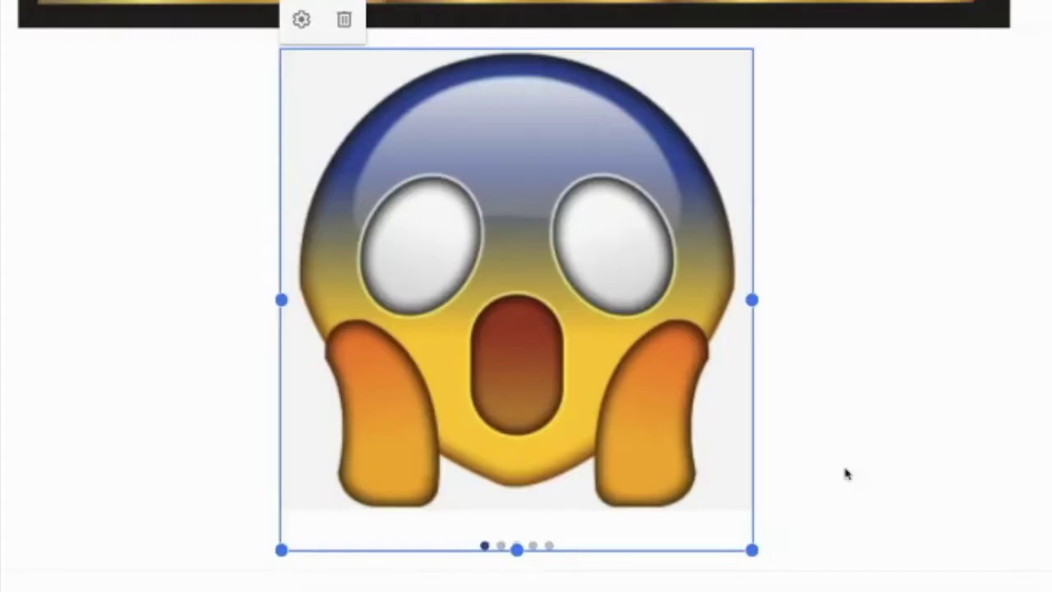
Review the page with the header and carousel, and look through the content types available for insertion.
{"action": "scroll", "coordinate": [869, 277], "scroll_direction": "down", "scroll_amount": 1}
{"action": "scroll", "coordinate": [869, 277], "scroll_direction": "up", "scroll_amount": 2}
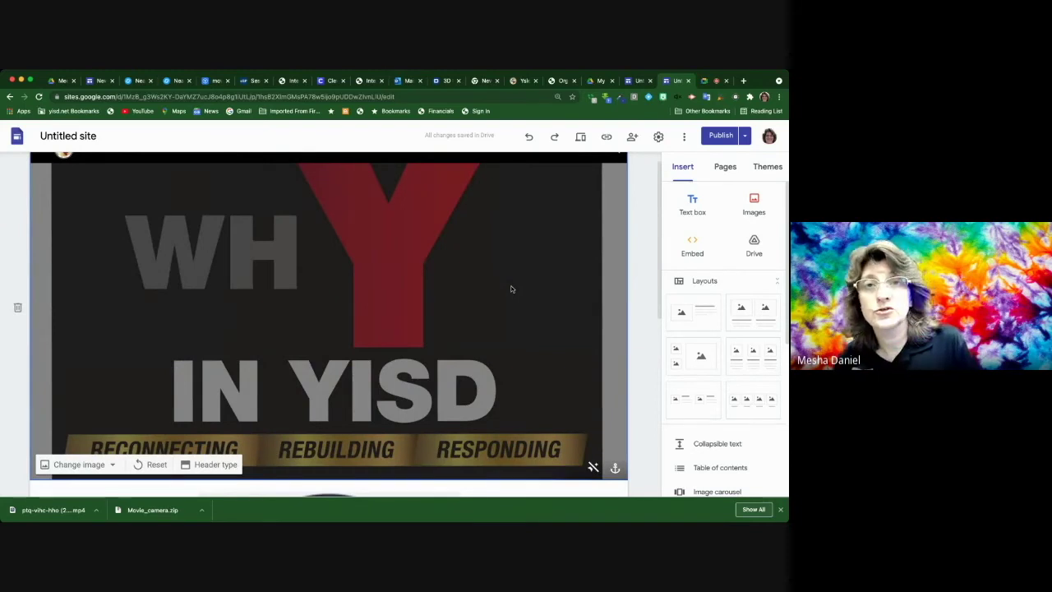
{"action": "scroll", "coordinate": [511, 289], "scroll_direction": "down", "scroll_amount": 5}
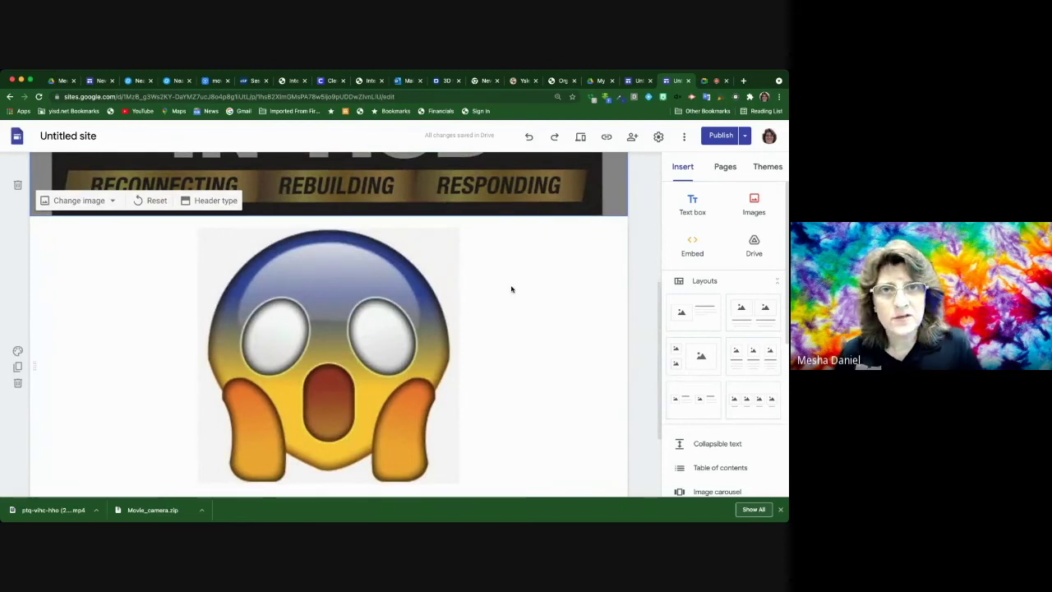
{"action": "scroll", "coordinate": [511, 284], "scroll_direction": "down", "scroll_amount": 1}
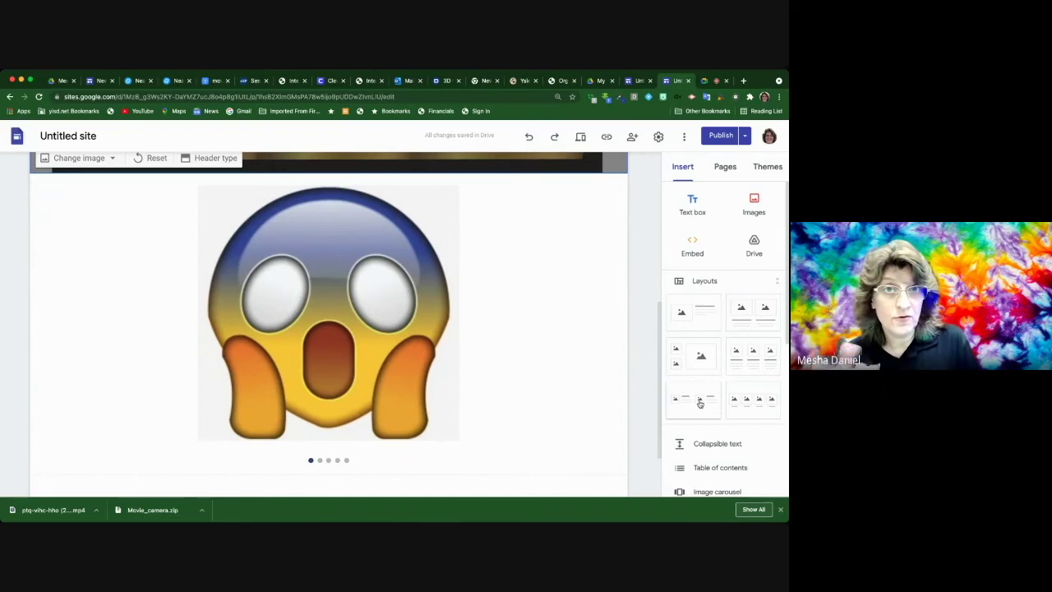
{"action": "scroll", "coordinate": [547, 394], "scroll_direction": "down", "scroll_amount": 2}
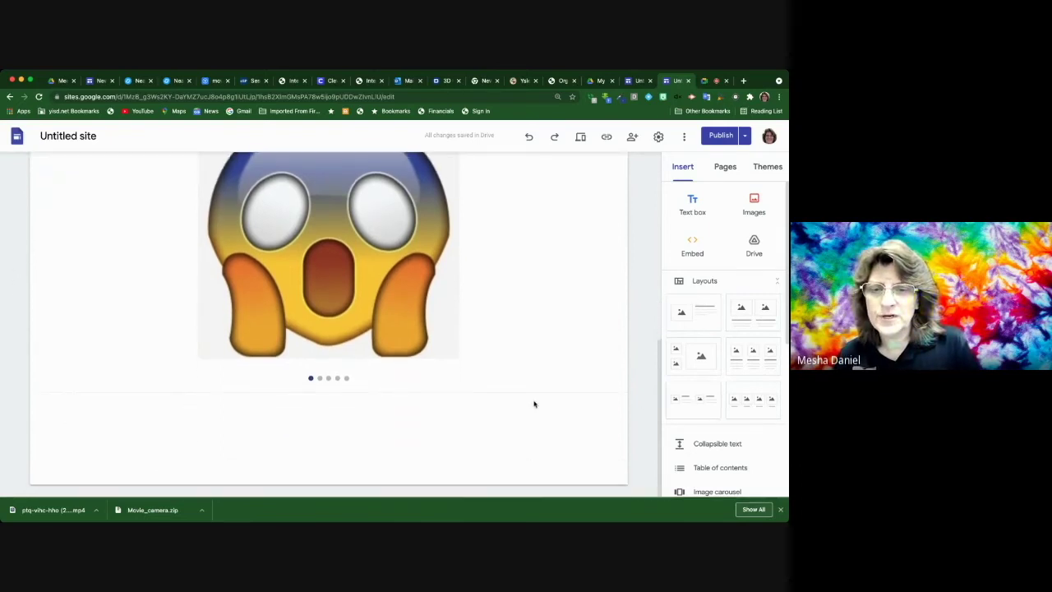
{"action": "scroll", "coordinate": [742, 425], "scroll_direction": "down", "scroll_amount": 5}
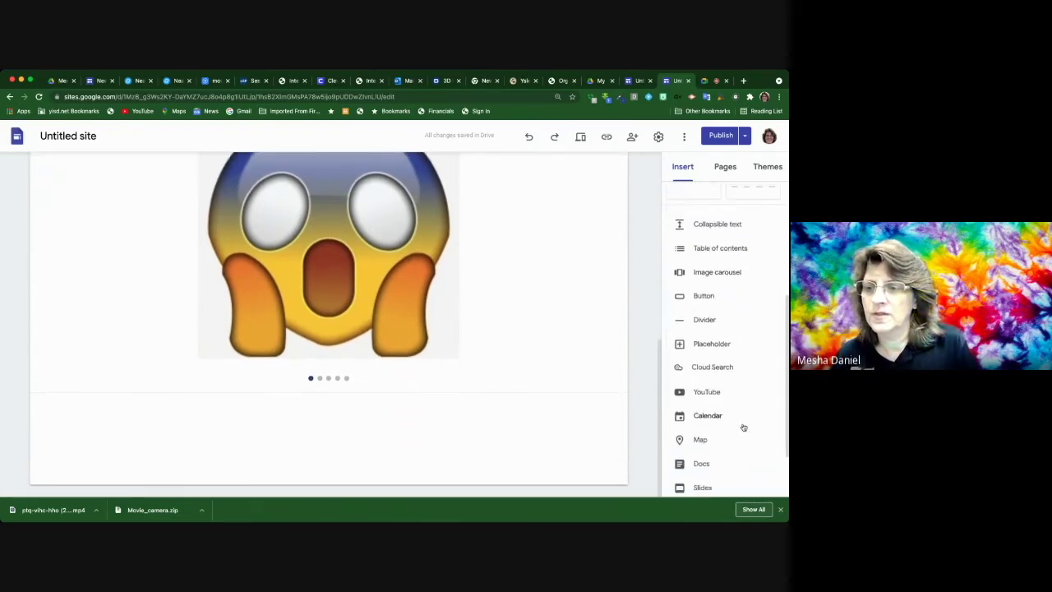
{"action": "scroll", "coordinate": [743, 426], "scroll_direction": "up", "scroll_amount": 2}
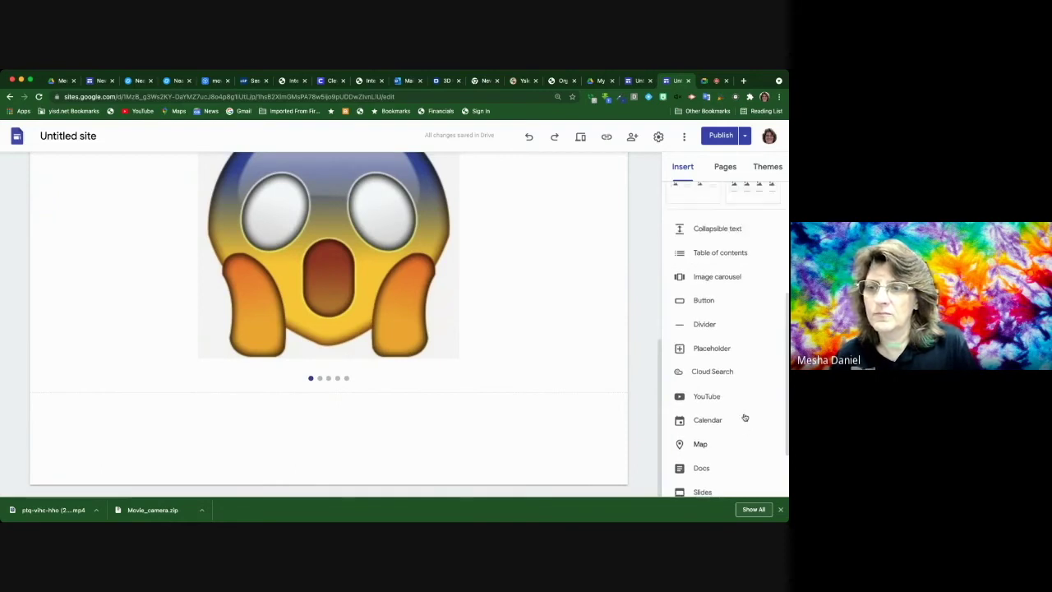
{"action": "scroll", "coordinate": [745, 417], "scroll_direction": "down", "scroll_amount": 1}
{"action": "scroll", "coordinate": [743, 417], "scroll_direction": "up", "scroll_amount": 4}
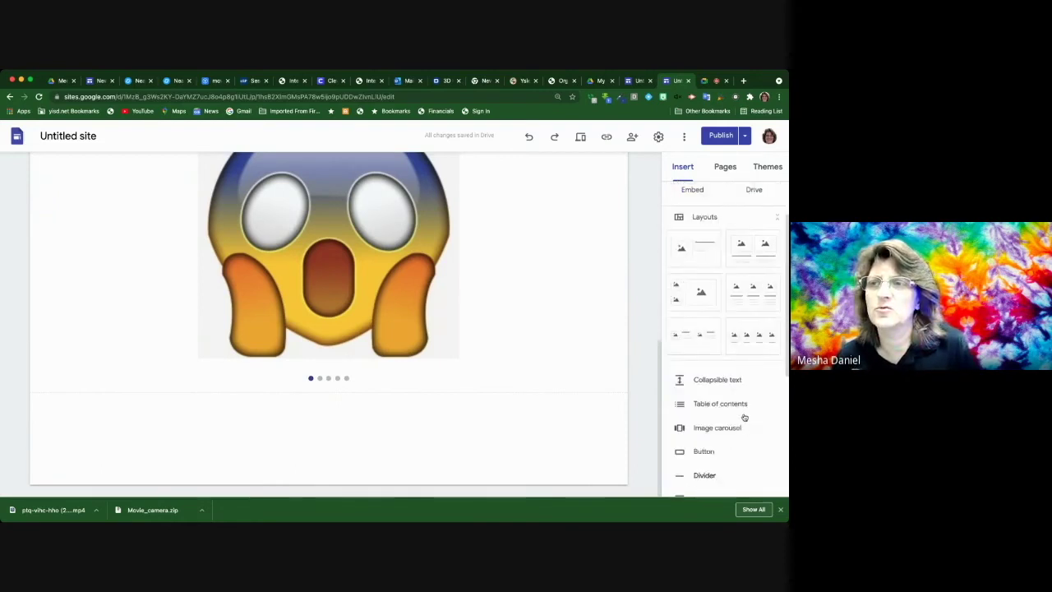
Insert the MAC NTL Course presentation from the recent Google Drive files into the empty area below the carousel.
{"action": "double_click", "coordinate": [299, 433]}
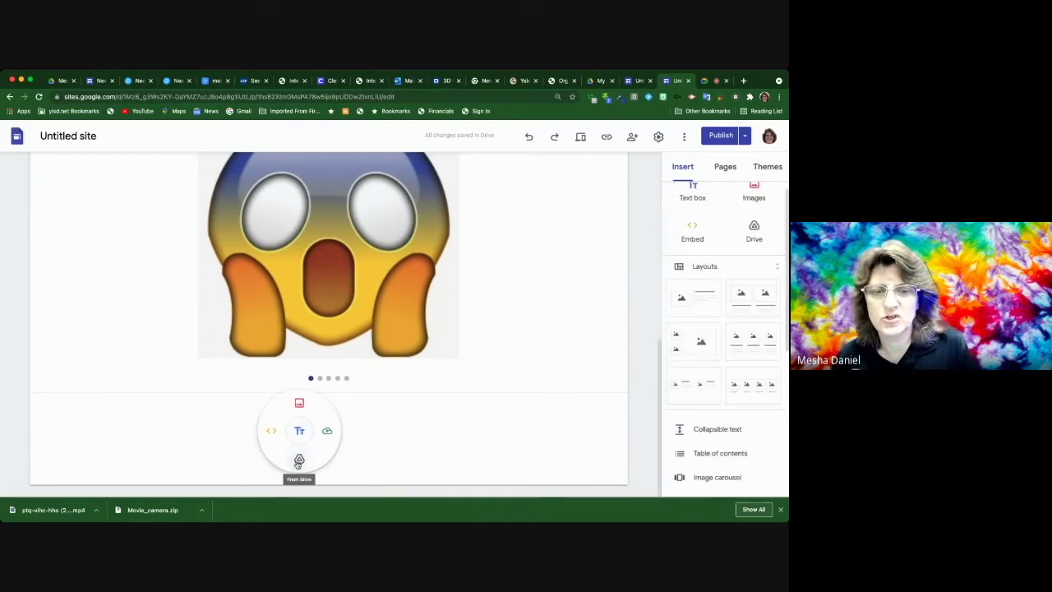
{"action": "left_click", "coordinate": [298, 461]}
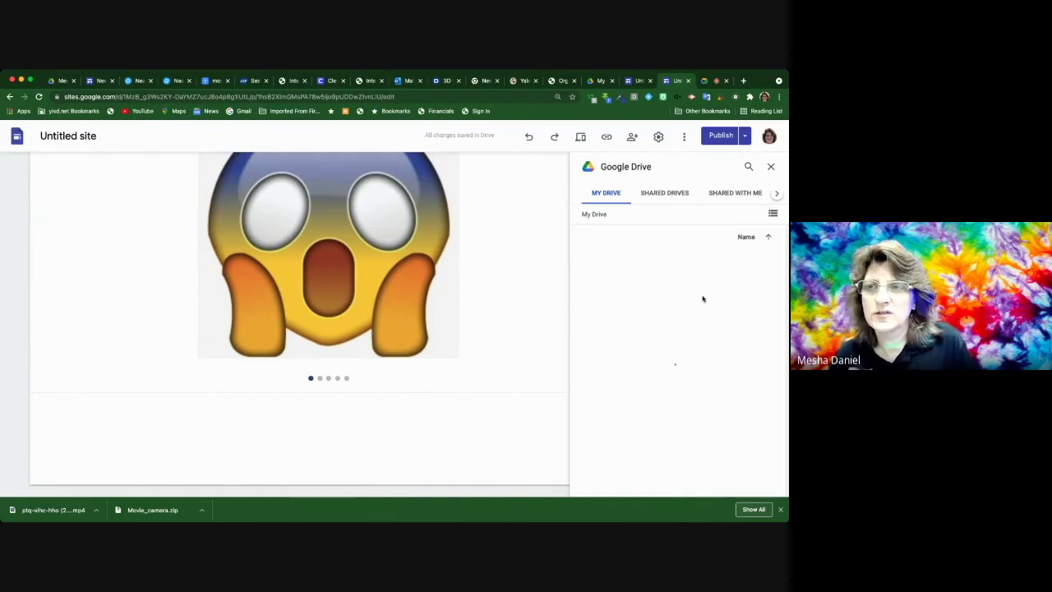
{"action": "left_click", "coordinate": [775, 194]}
{"action": "left_click", "coordinate": [775, 194]}
{"action": "left_click", "coordinate": [719, 193]}
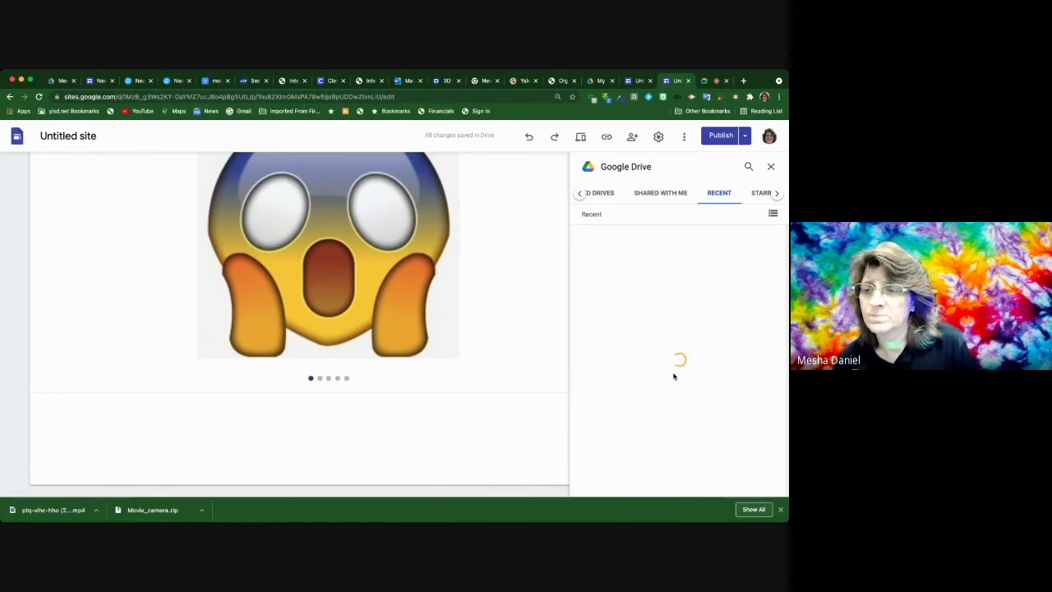
{"action": "scroll", "coordinate": [672, 375], "scroll_direction": "down", "scroll_amount": 1}
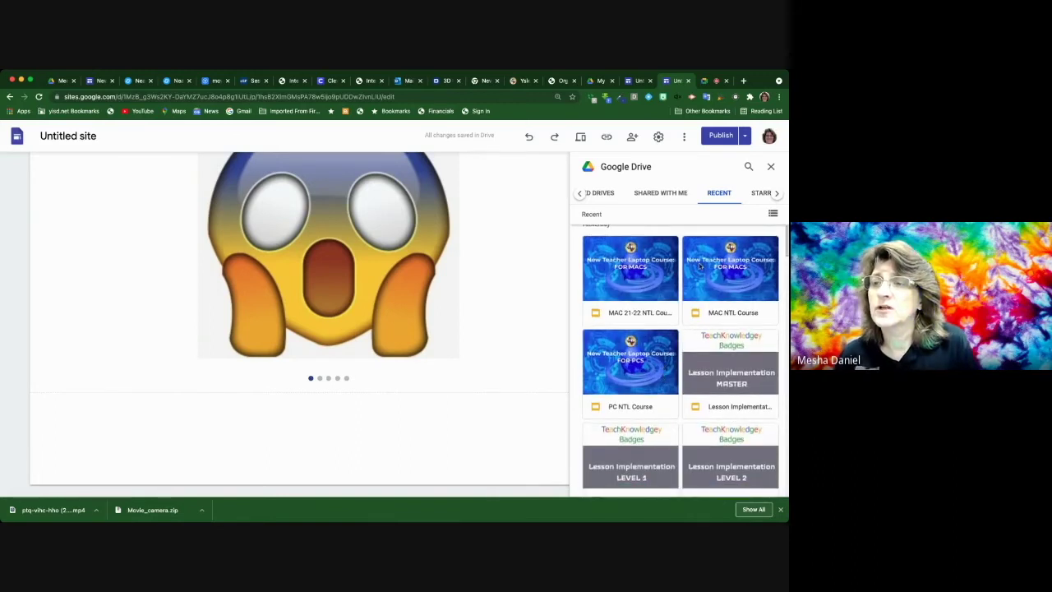
{"action": "left_click", "coordinate": [747, 321]}
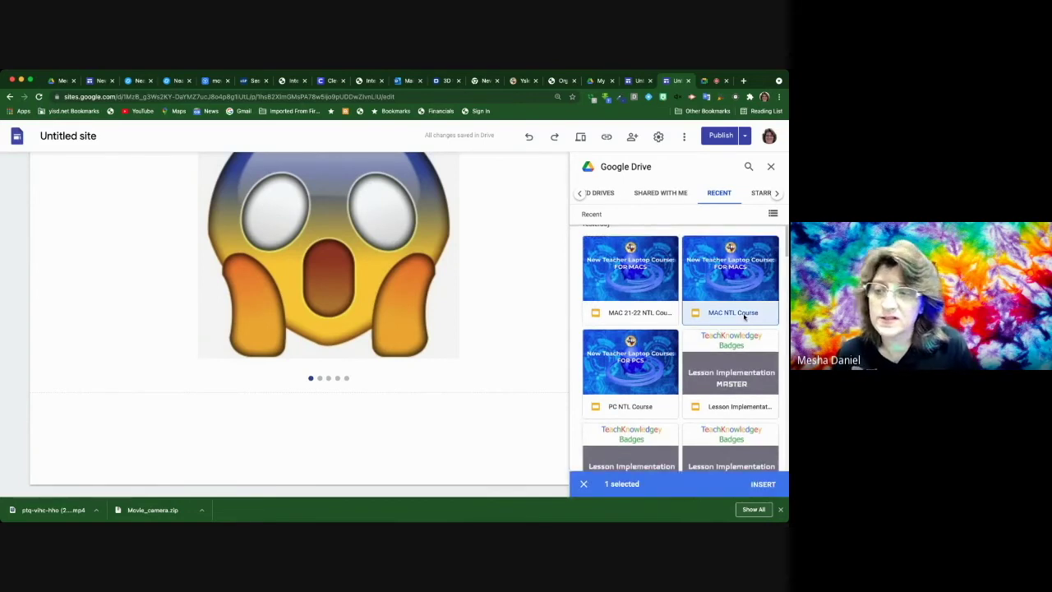
{"action": "left_click", "coordinate": [758, 485]}
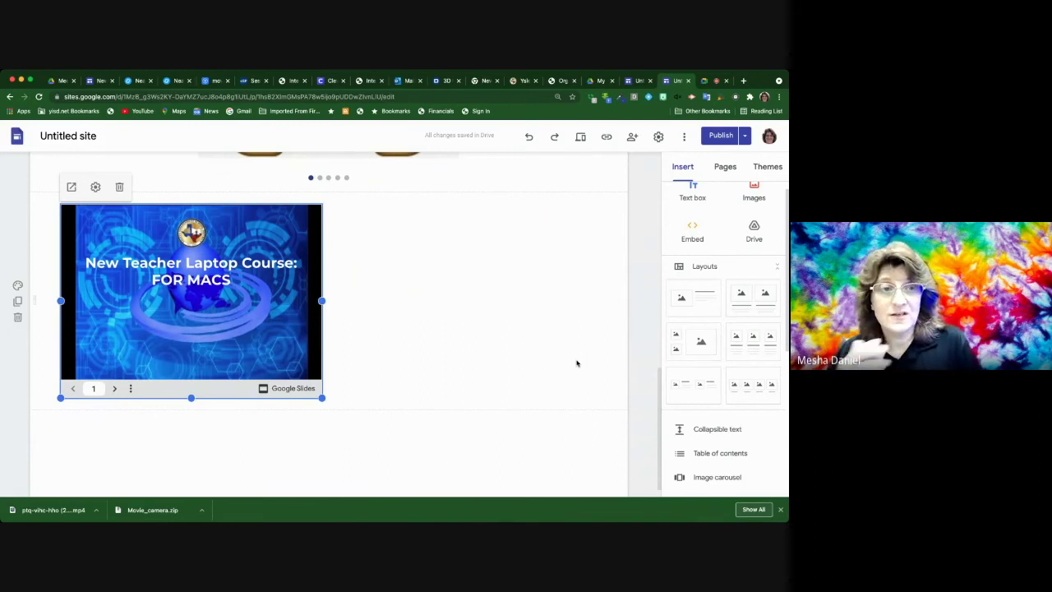
Look at the embedded presentation's playback settings, and delete the presentation from the page.
{"action": "left_click", "coordinate": [96, 186]}
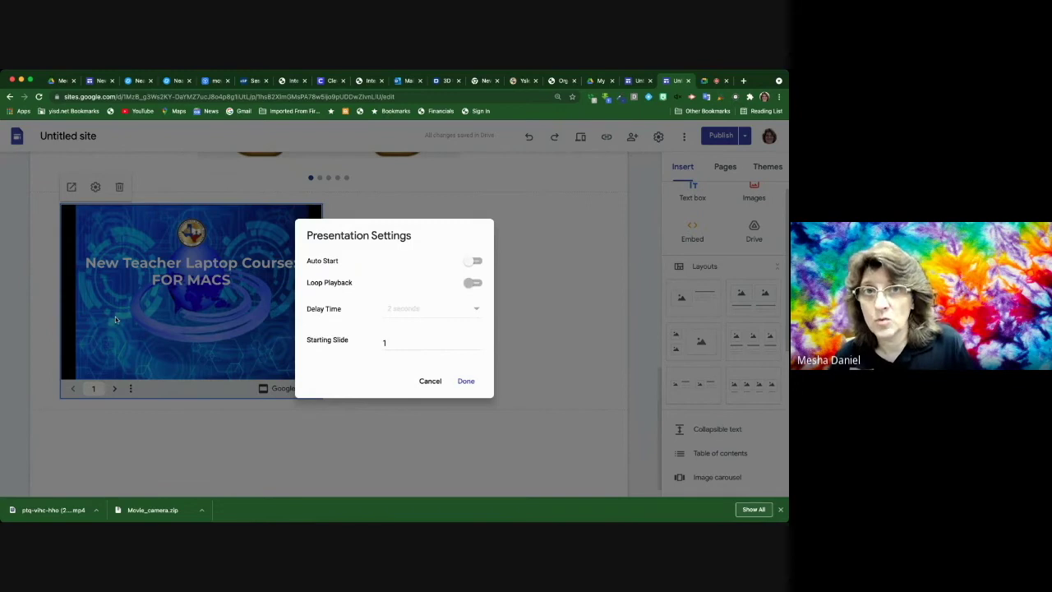
{"action": "left_click", "coordinate": [466, 380]}
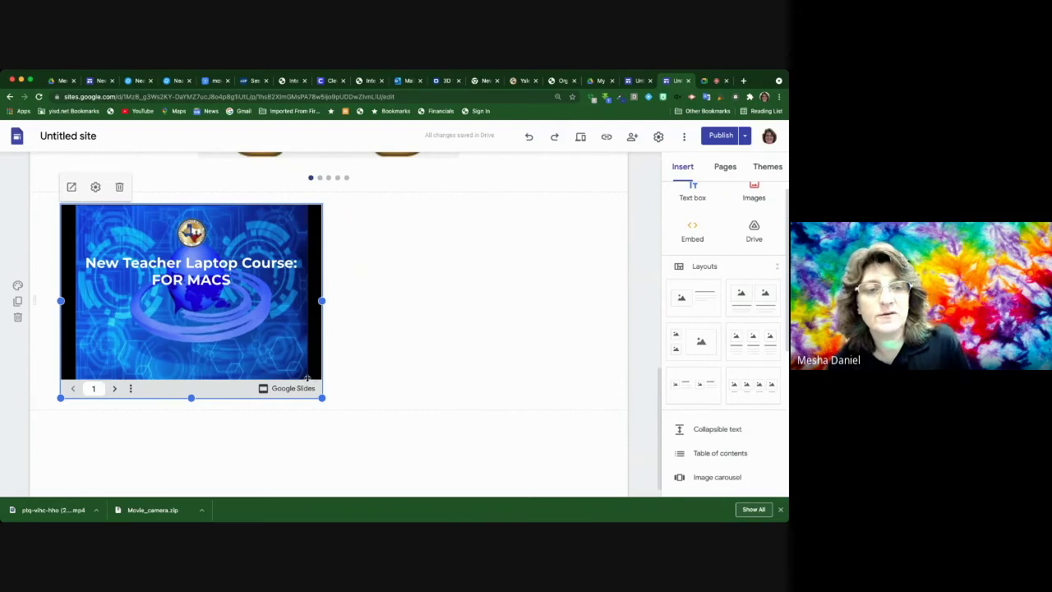
{"action": "key", "text": "Delete"}
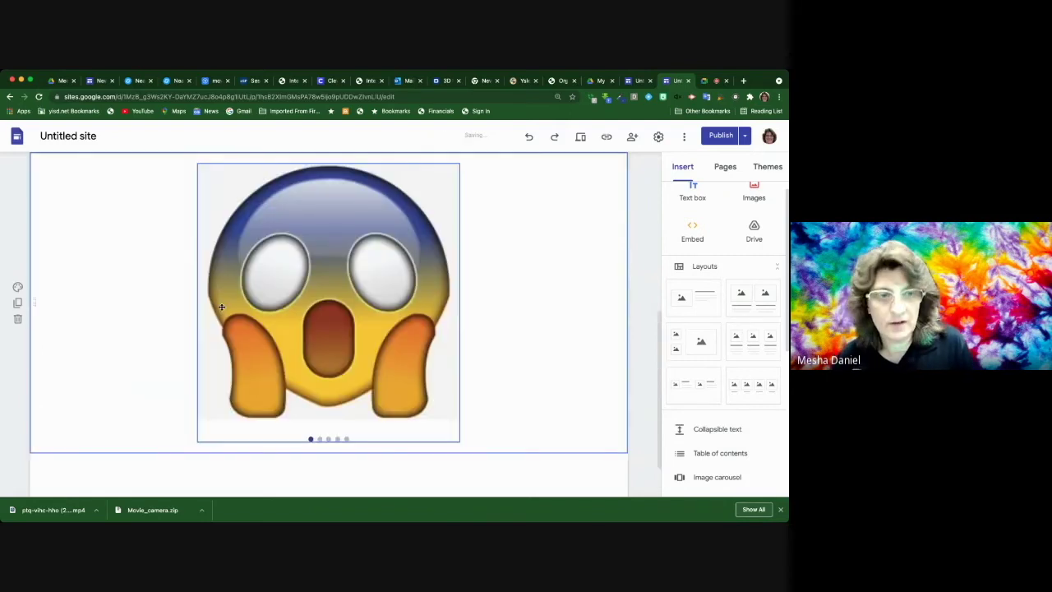
Place the "New Teacher Laptop Course: FOR MACS" title image below the carousel and enlarge it.
{"action": "scroll", "coordinate": [160, 415], "scroll_direction": "down", "scroll_amount": 2}
{"action": "double_click", "coordinate": [170, 440]}
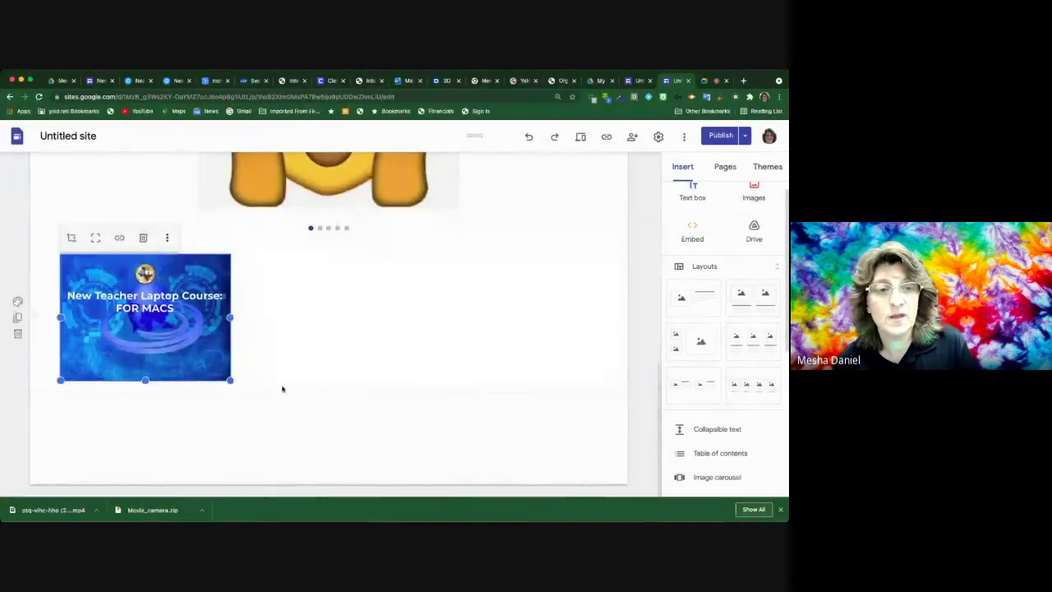
{"action": "left_click_drag", "start_coordinate": [231, 384], "coordinate": [277, 419]}
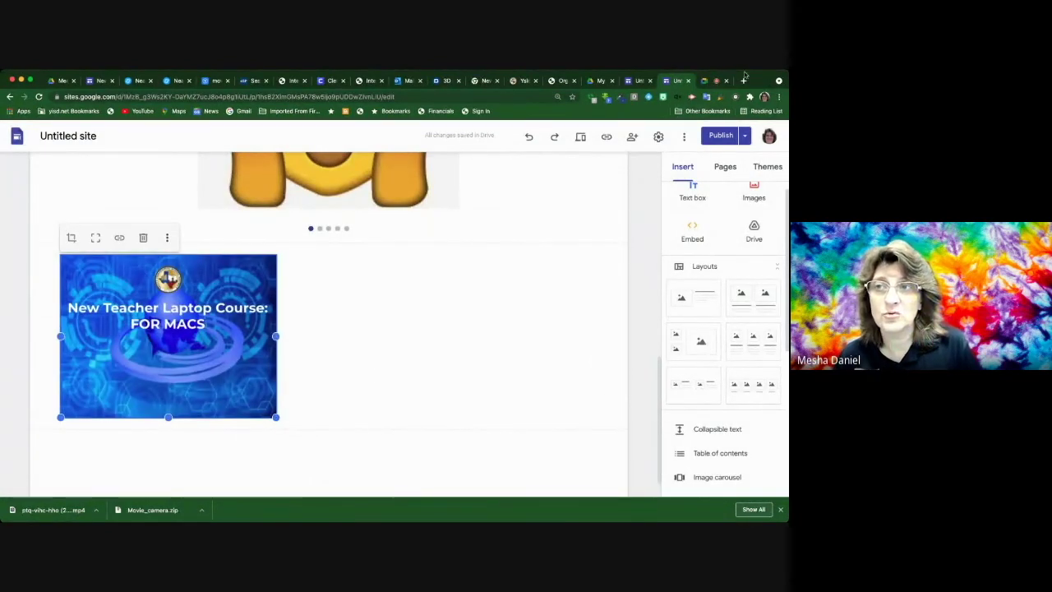
Switch to Google Drive, share the recent MAC NTL Course presentation with Ysleta ISD as Viewer, and copy its link.
{"action": "left_click", "coordinate": [62, 82]}
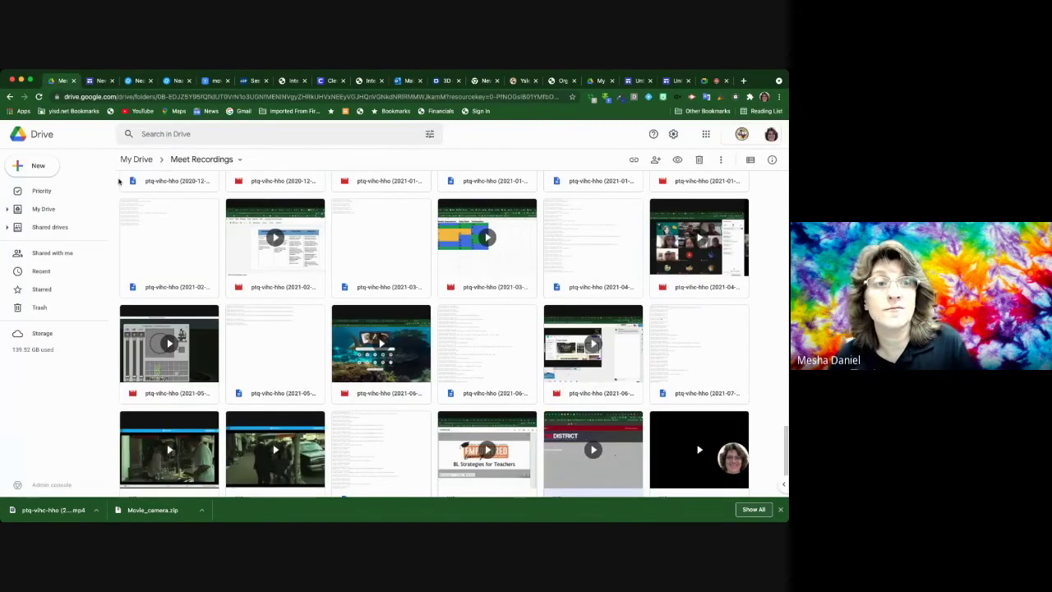
{"action": "left_click", "coordinate": [44, 209]}
{"action": "left_click", "coordinate": [41, 271]}
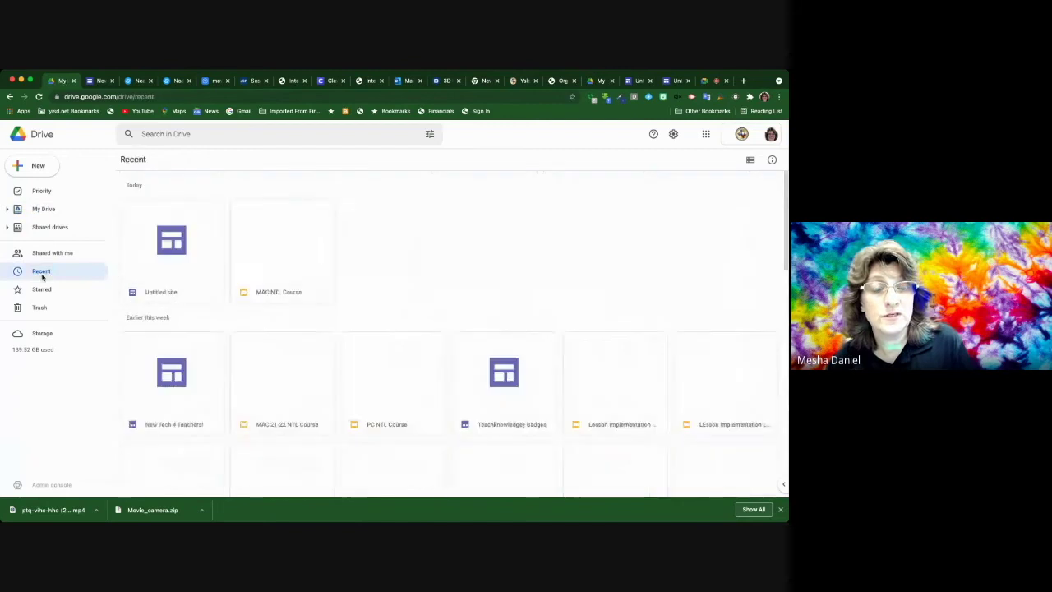
{"action": "left_click", "coordinate": [291, 292]}
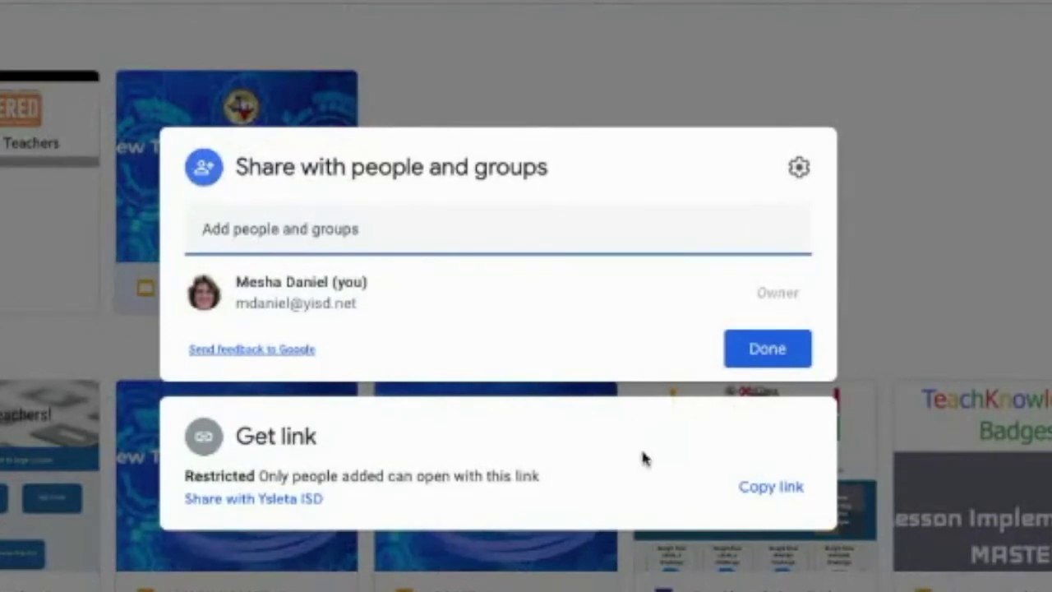
{"action": "left_click", "coordinate": [255, 503]}
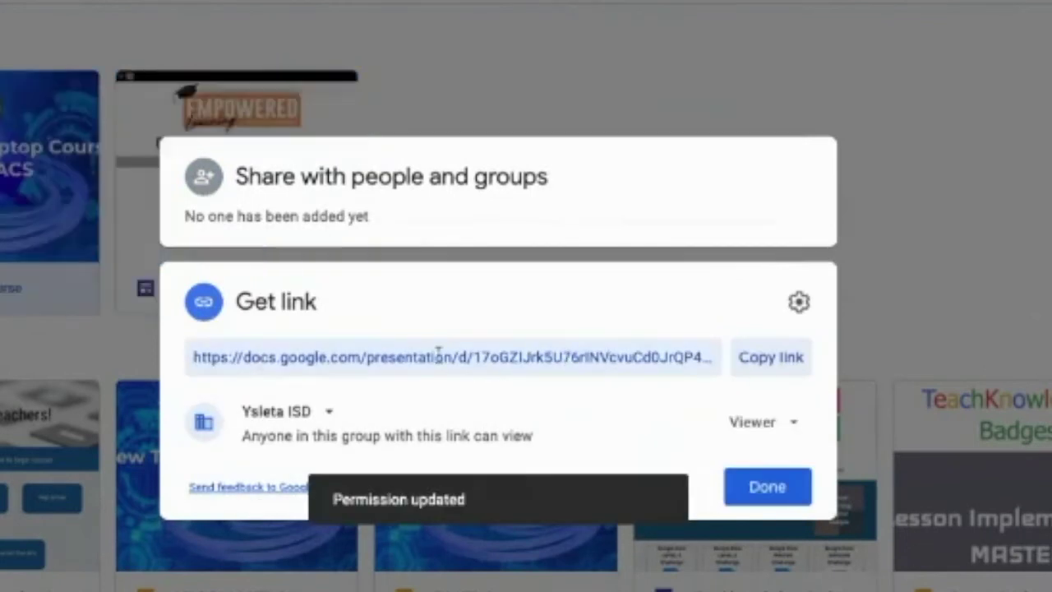
{"action": "left_click", "coordinate": [767, 362]}
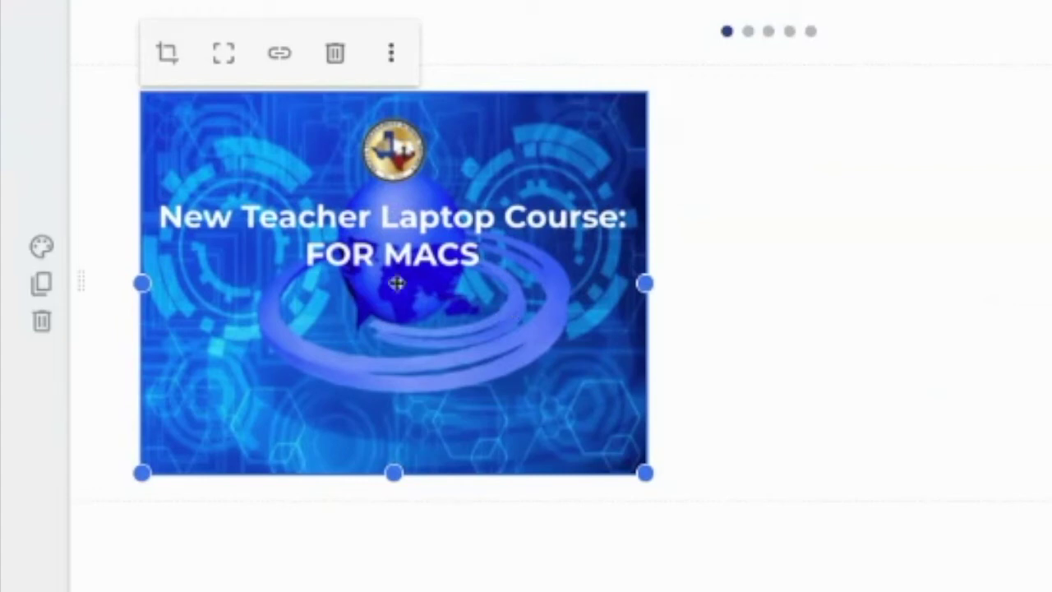
Link the course title image to the copied presentation address, with "edit" replaced by "present" before "?usp=sharing".
{"action": "left_click", "coordinate": [280, 56]}
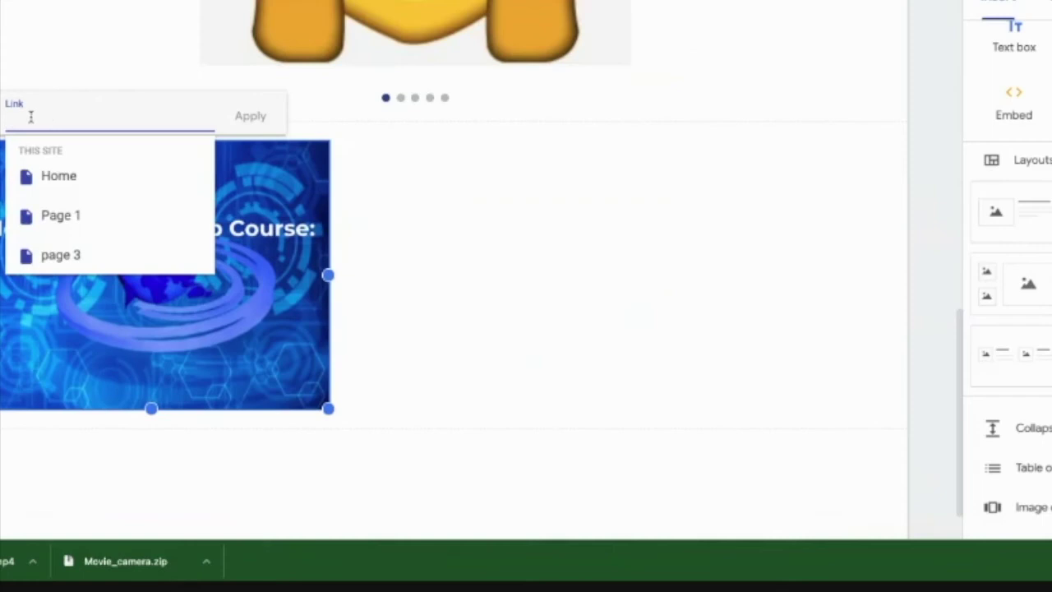
{"action": "key", "text": "ctrl+v"}
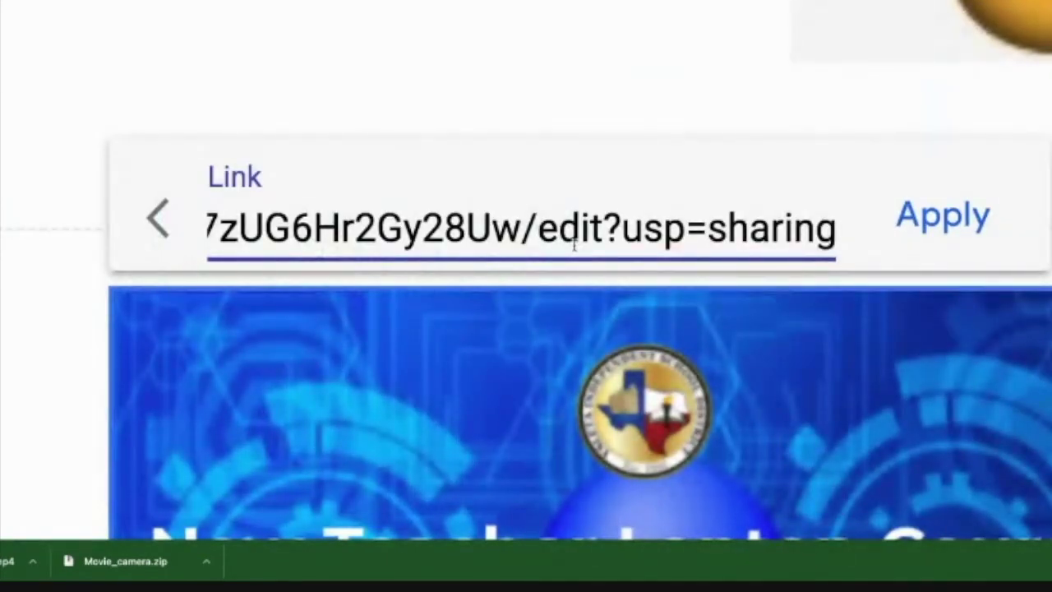
{"action": "scroll", "coordinate": [574, 244], "scroll_direction": "down", "scroll_amount": 1}
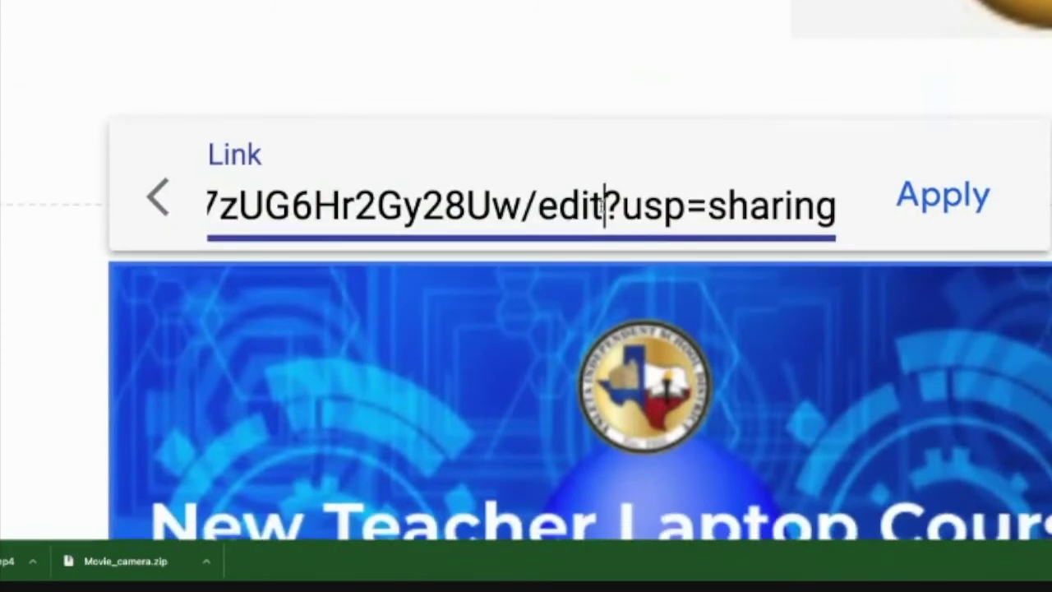
{"action": "key", "text": "BackSpace"}
{"action": "key", "text": "BackSpace"}
{"action": "key", "text": "BackSpace"}
{"action": "key", "text": "BackSpace"}
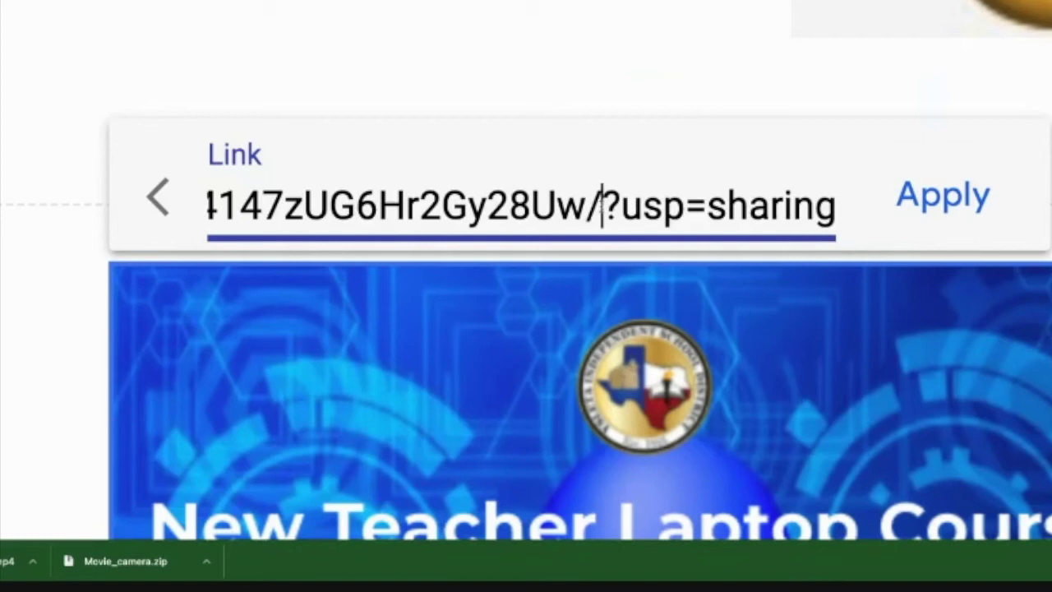
{"action": "type", "text": "prese"}
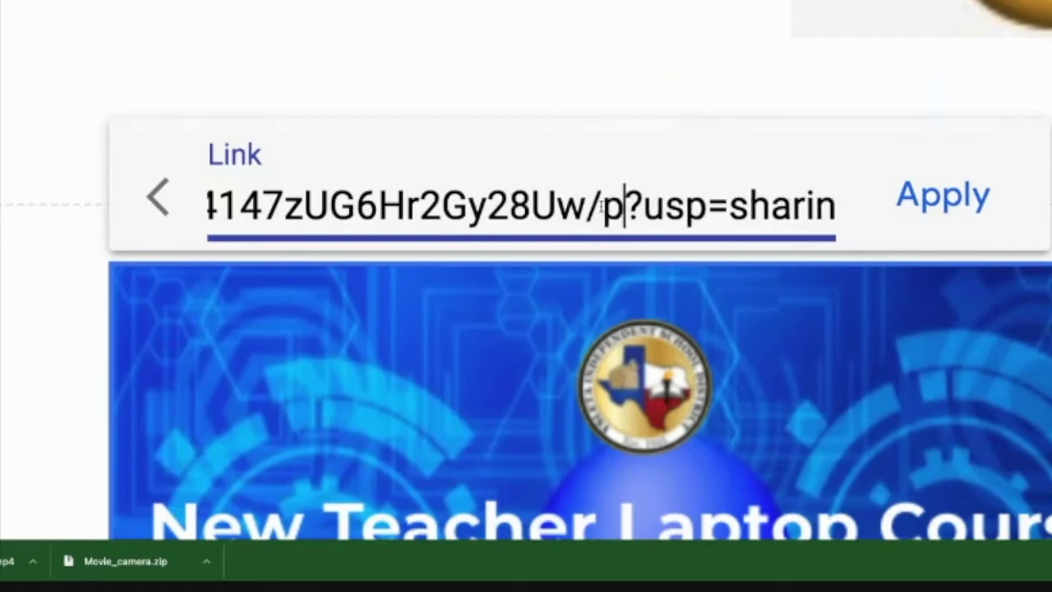
{"action": "type", "text": "nt"}
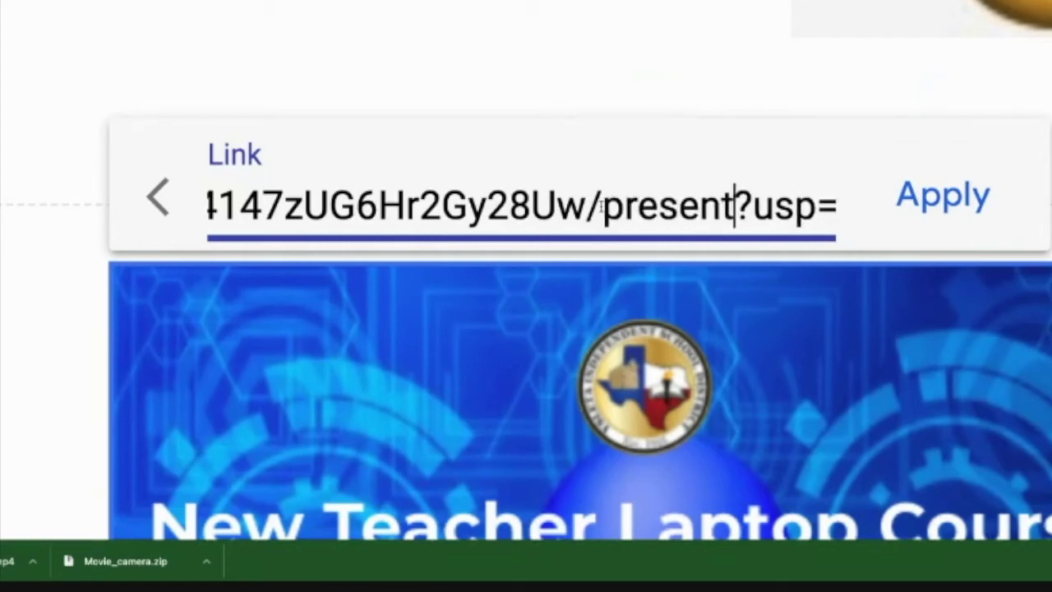
{"action": "left_click", "coordinate": [968, 196]}
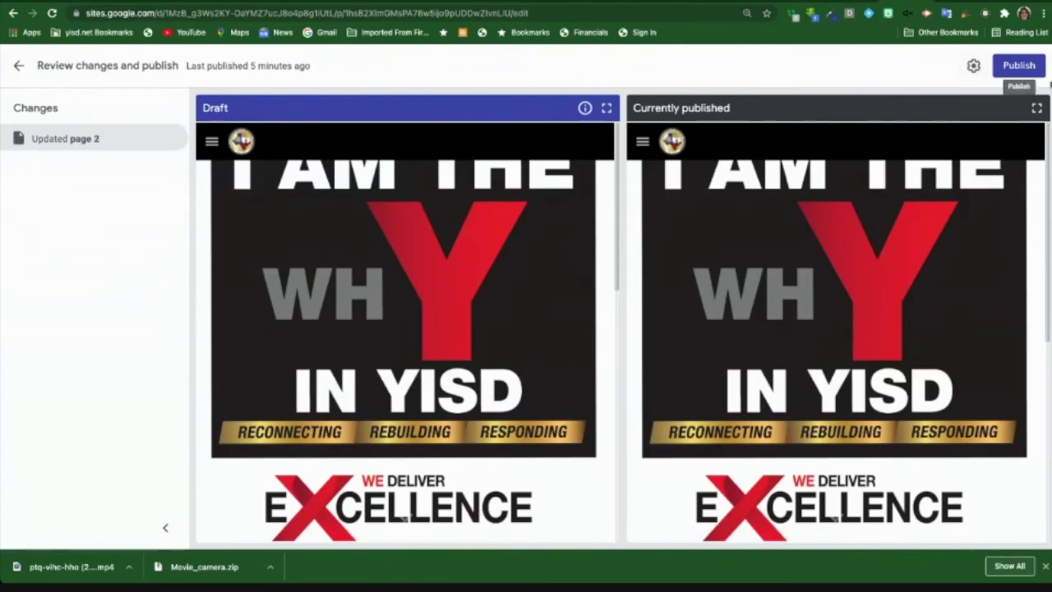
Publish the reviewed changes to page 2 and view the course title image on the published site.
{"action": "left_click", "coordinate": [1034, 73]}
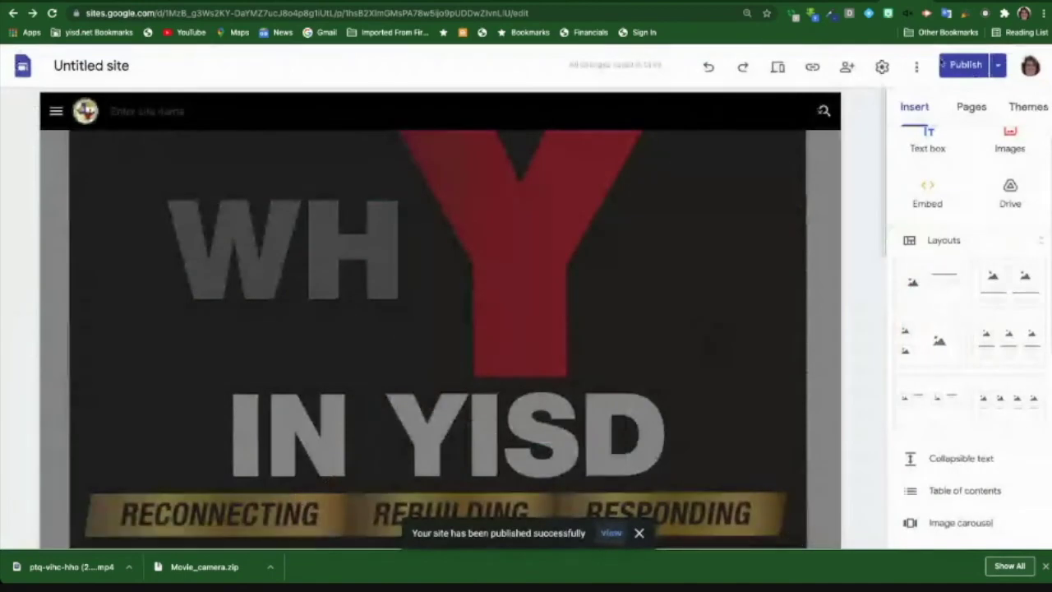
{"action": "left_click", "coordinate": [997, 66]}
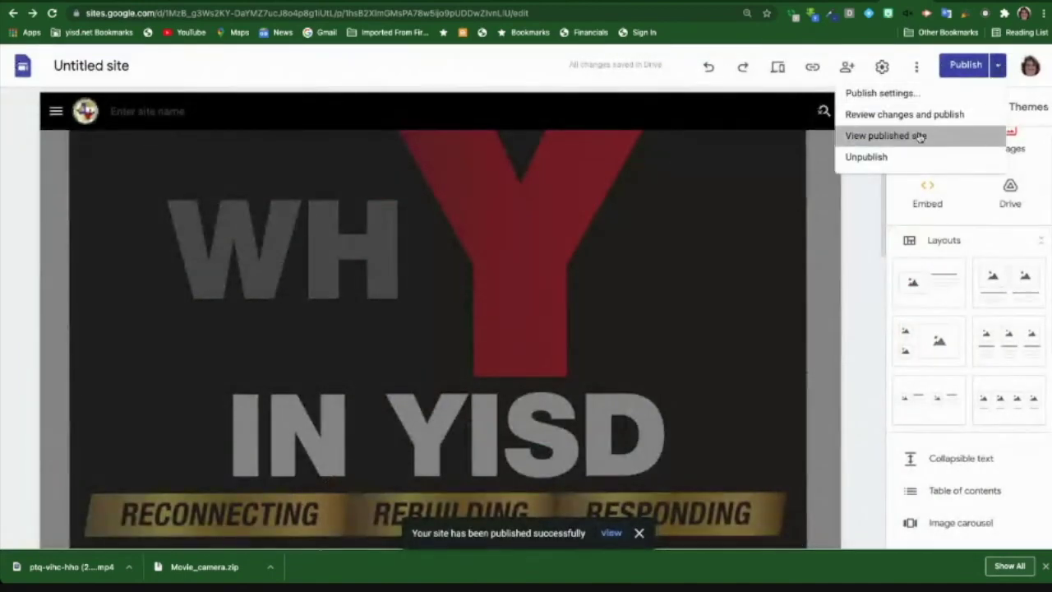
{"action": "left_click", "coordinate": [863, 134]}
{"action": "scroll", "coordinate": [665, 301], "scroll_direction": "down", "scroll_amount": 8}
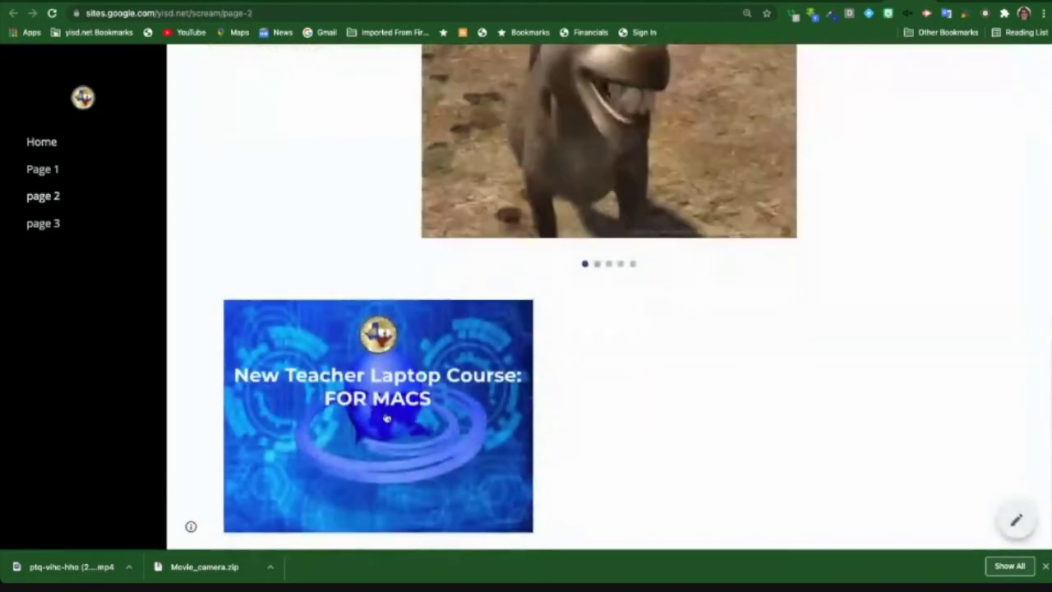
Test the title image's link on the published page by going through several presentation slides, and close the presentation.
{"action": "left_click", "coordinate": [387, 417]}
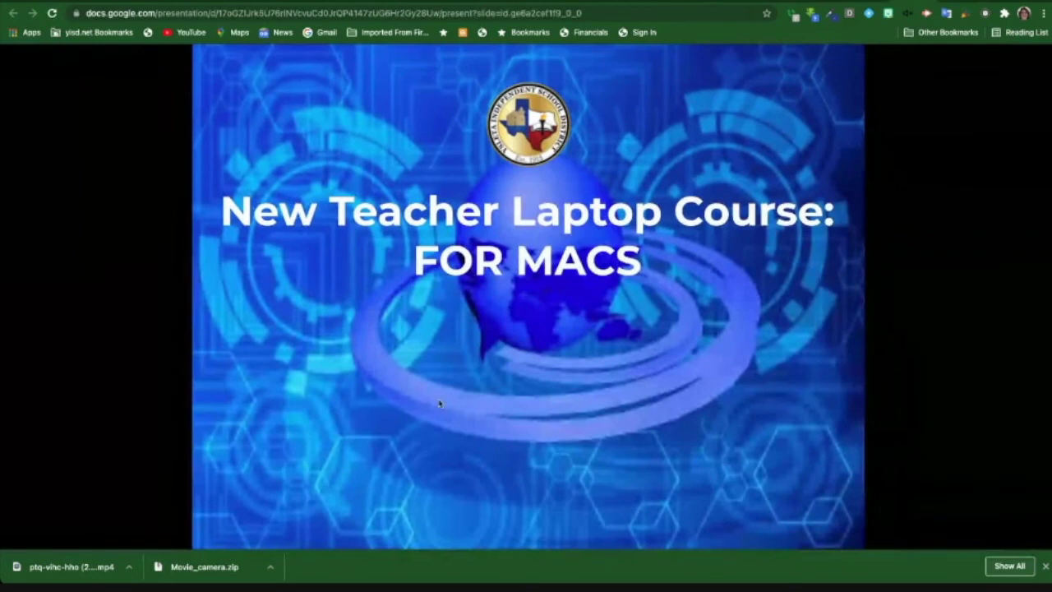
{"action": "left_click", "coordinate": [466, 382]}
{"action": "left_click", "coordinate": [466, 383]}
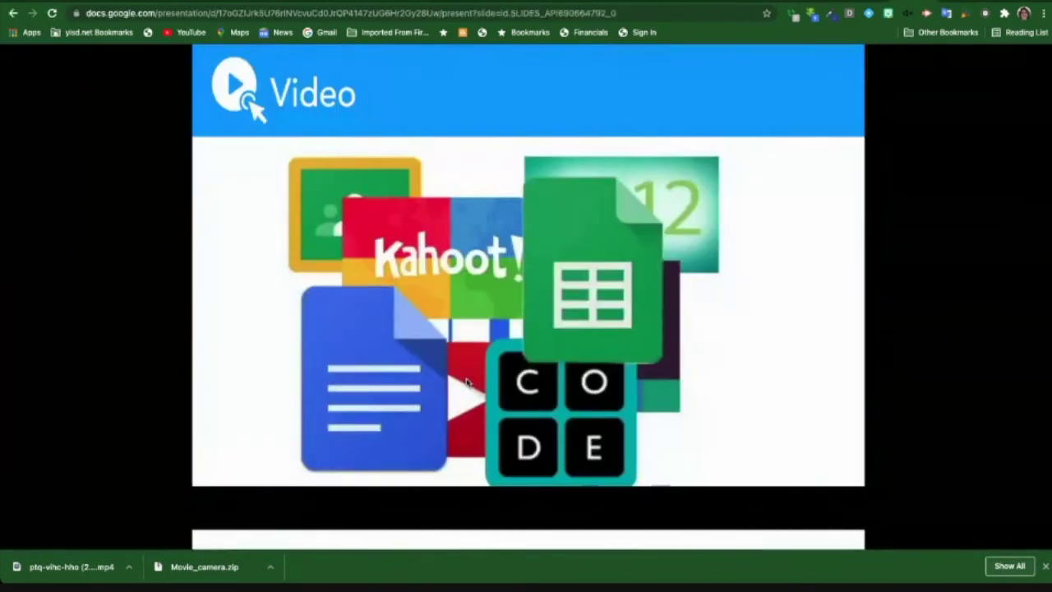
{"action": "left_click", "coordinate": [466, 382]}
{"action": "left_click", "coordinate": [466, 382]}
{"action": "left_click", "coordinate": [466, 383]}
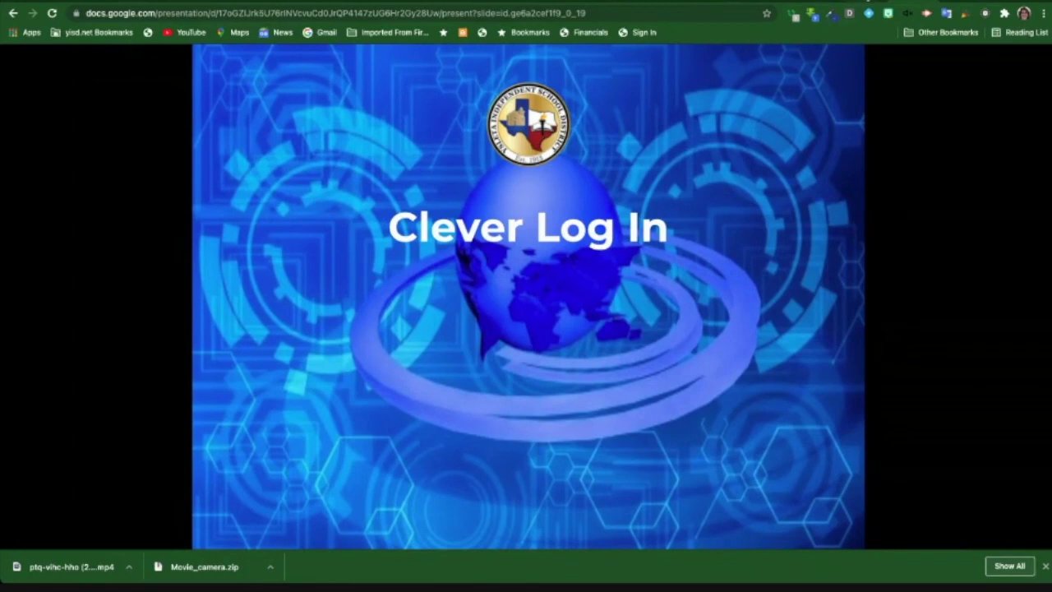
{"action": "key", "text": "ctrl+w"}
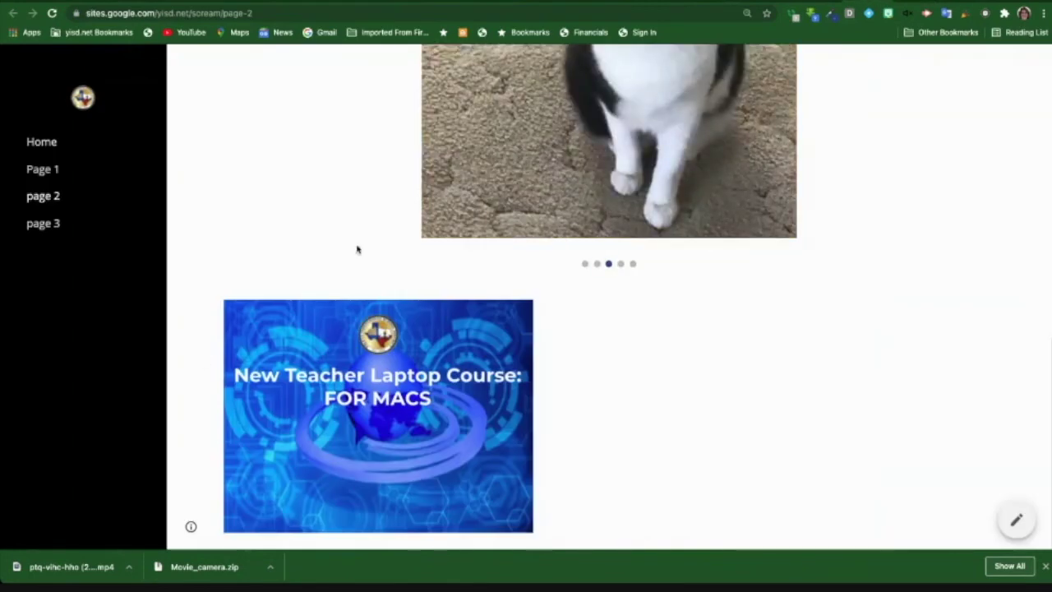